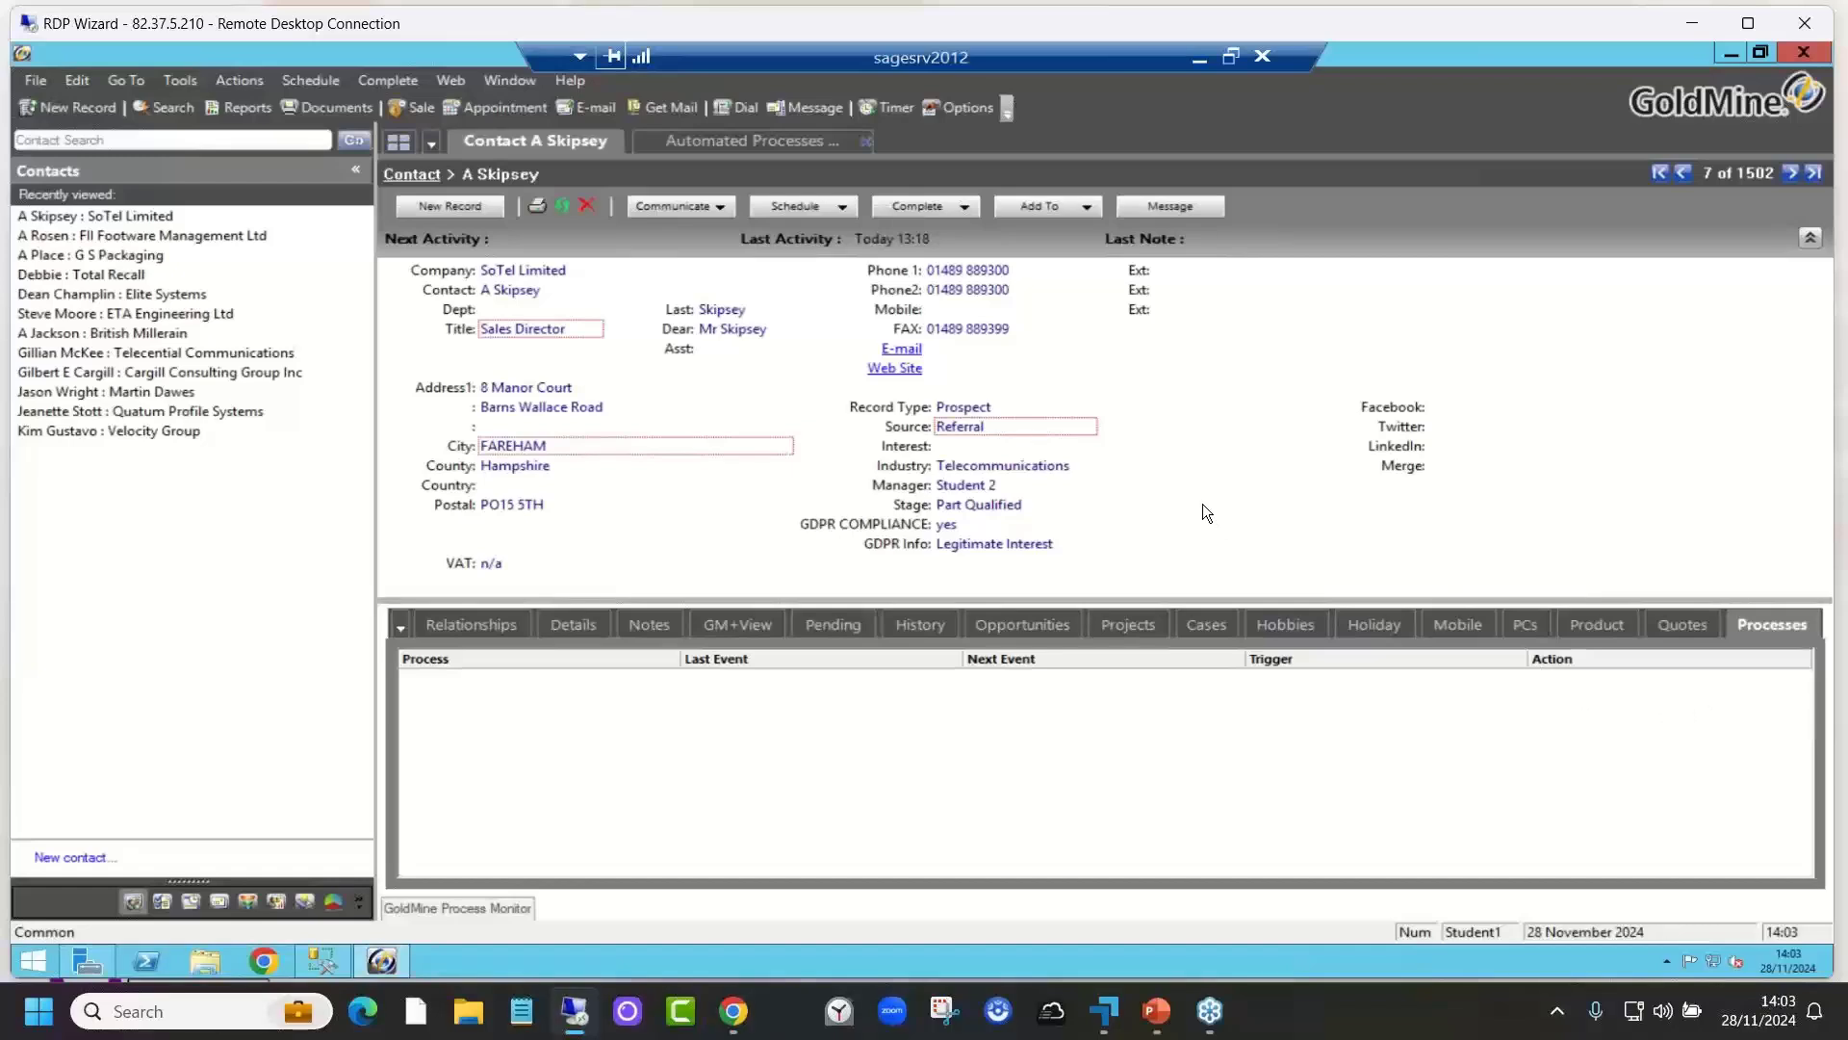
Step: Show SoTel Limited's pending activities and confirm the list is empty
{"action": "left_click", "coordinate": [832, 624]}
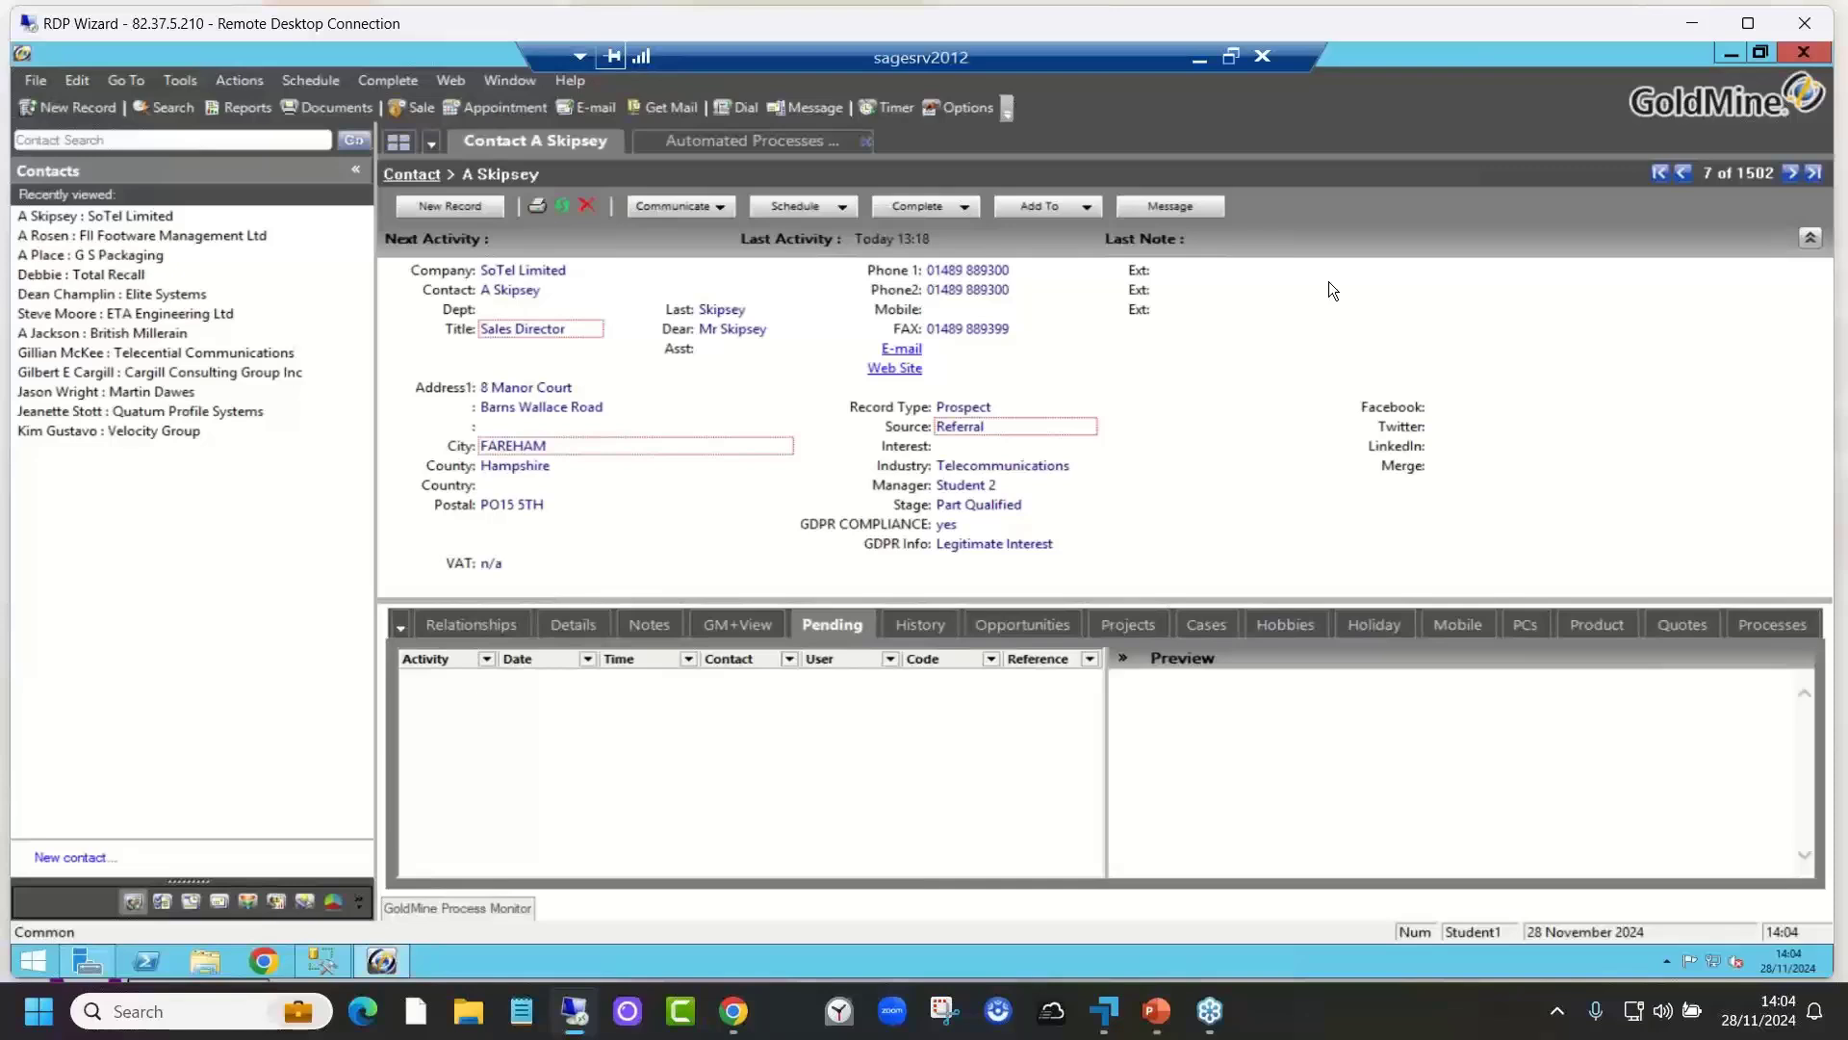
Step: Open Manage Processes from the Automated Processes view and start a new automated process
{"action": "left_click", "coordinate": [748, 144]}
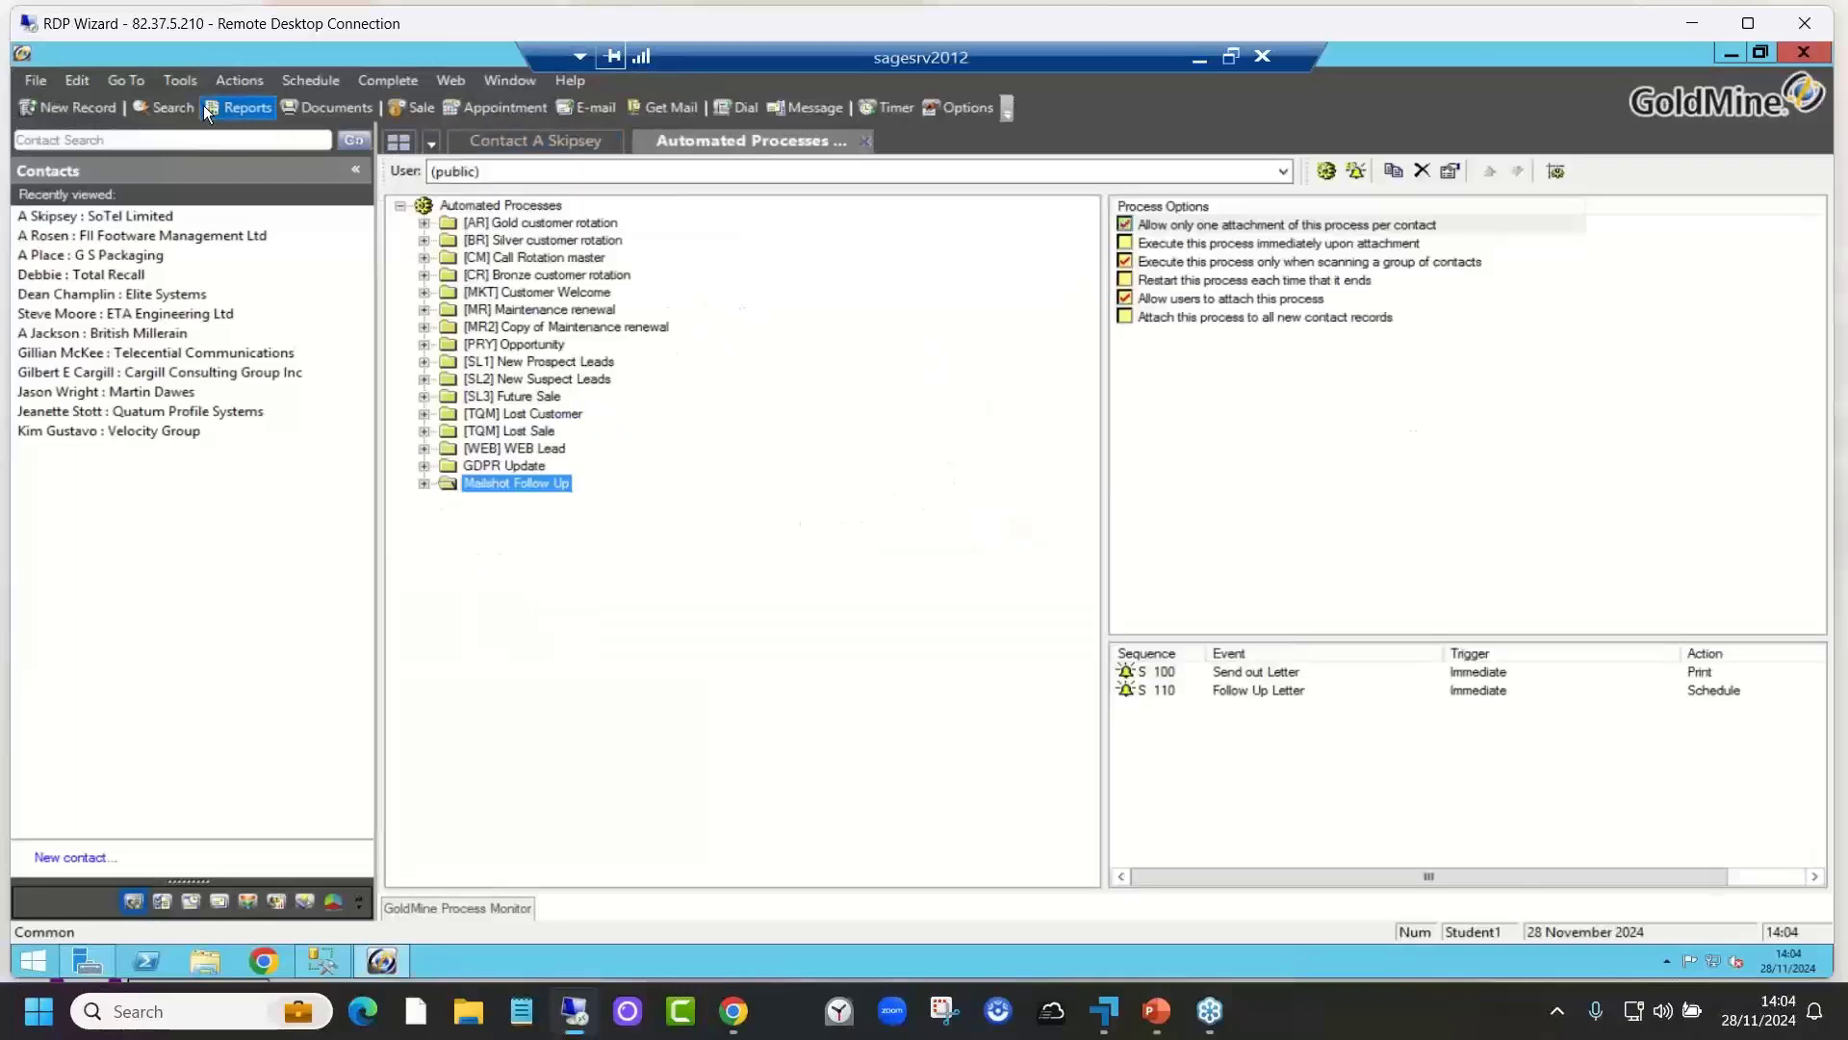
{"action": "left_click", "coordinate": [181, 82]}
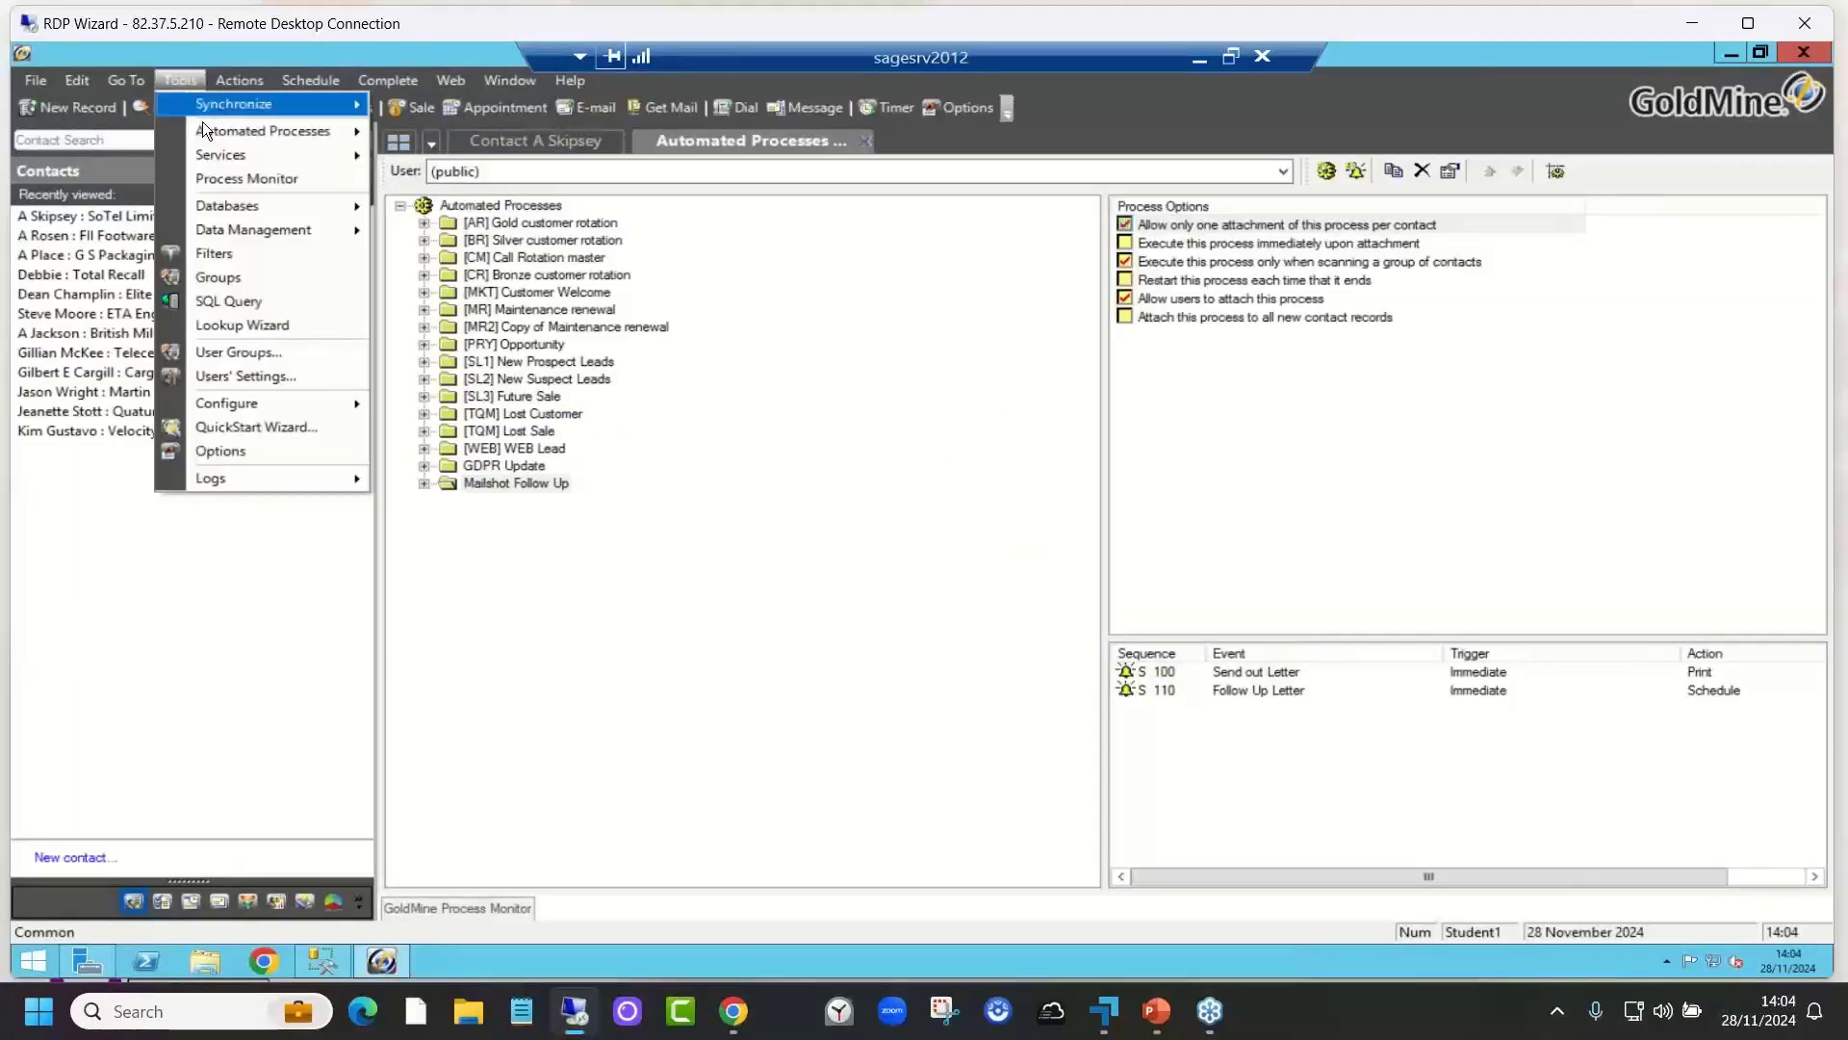
{"action": "mouse_move", "coordinate": [211, 131]}
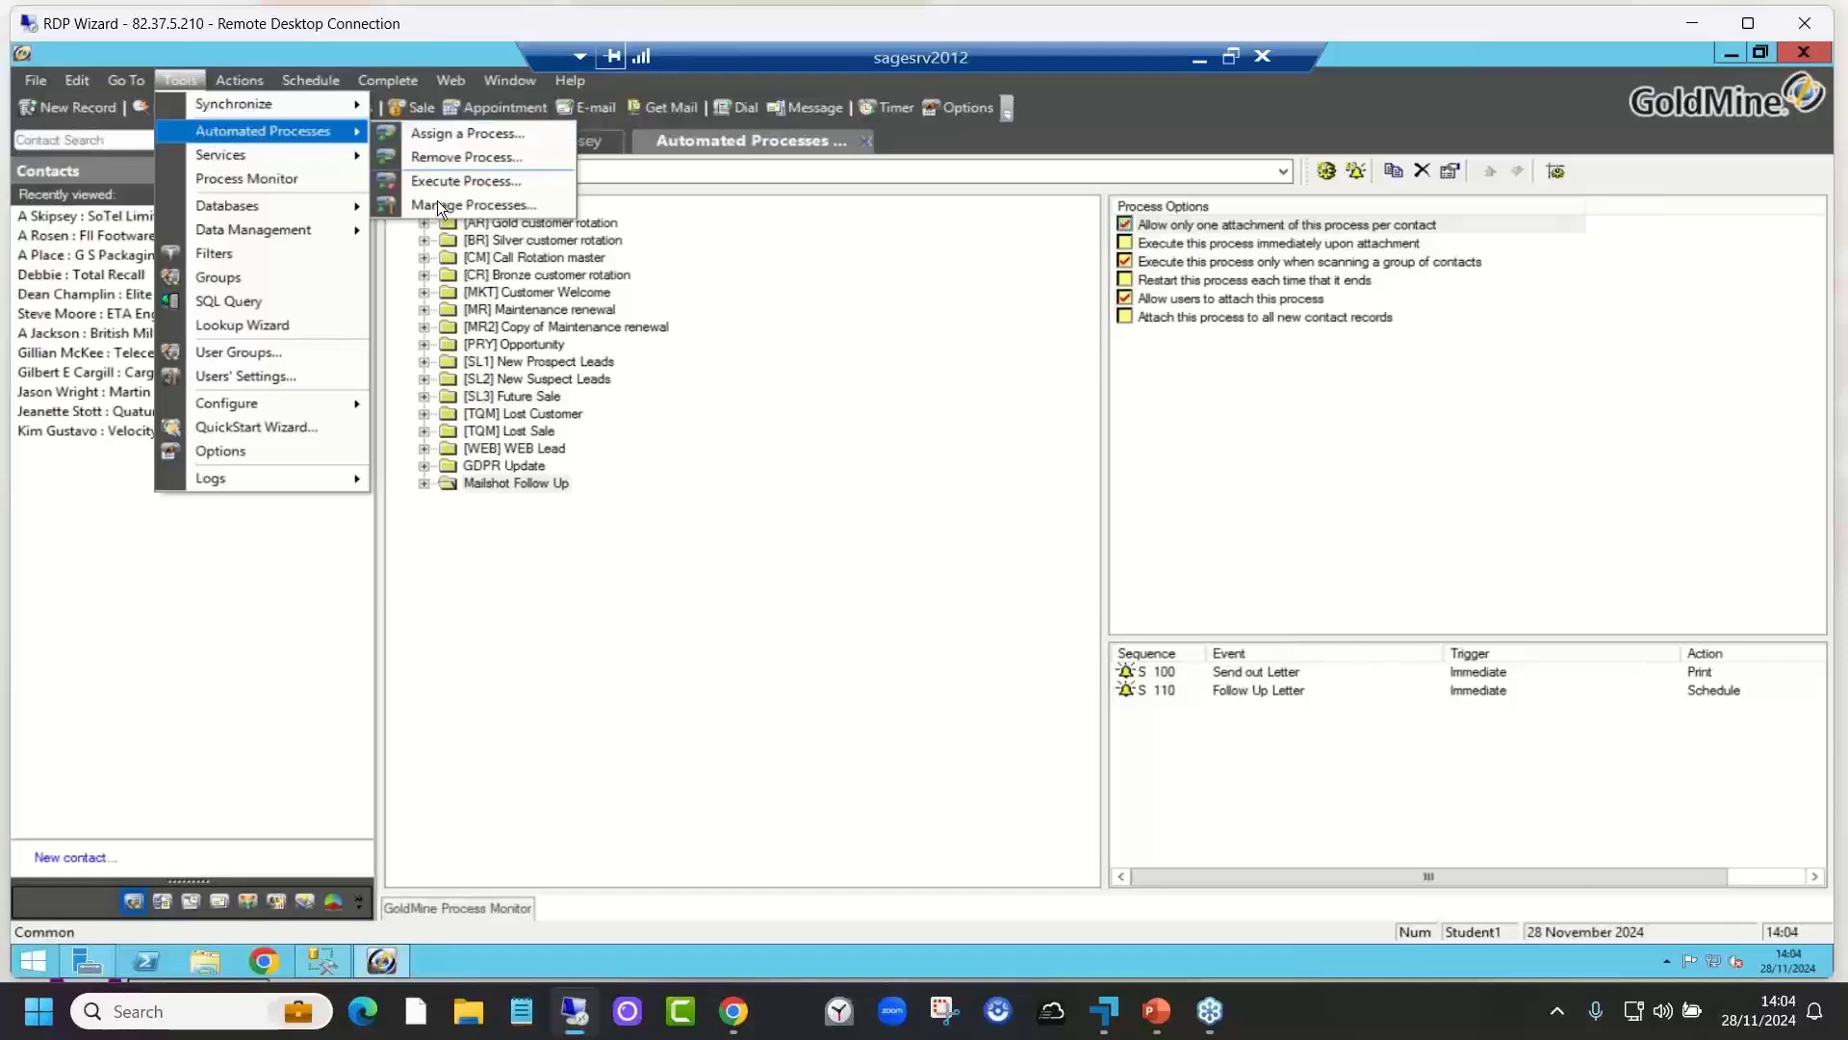
{"action": "left_click", "coordinate": [472, 205]}
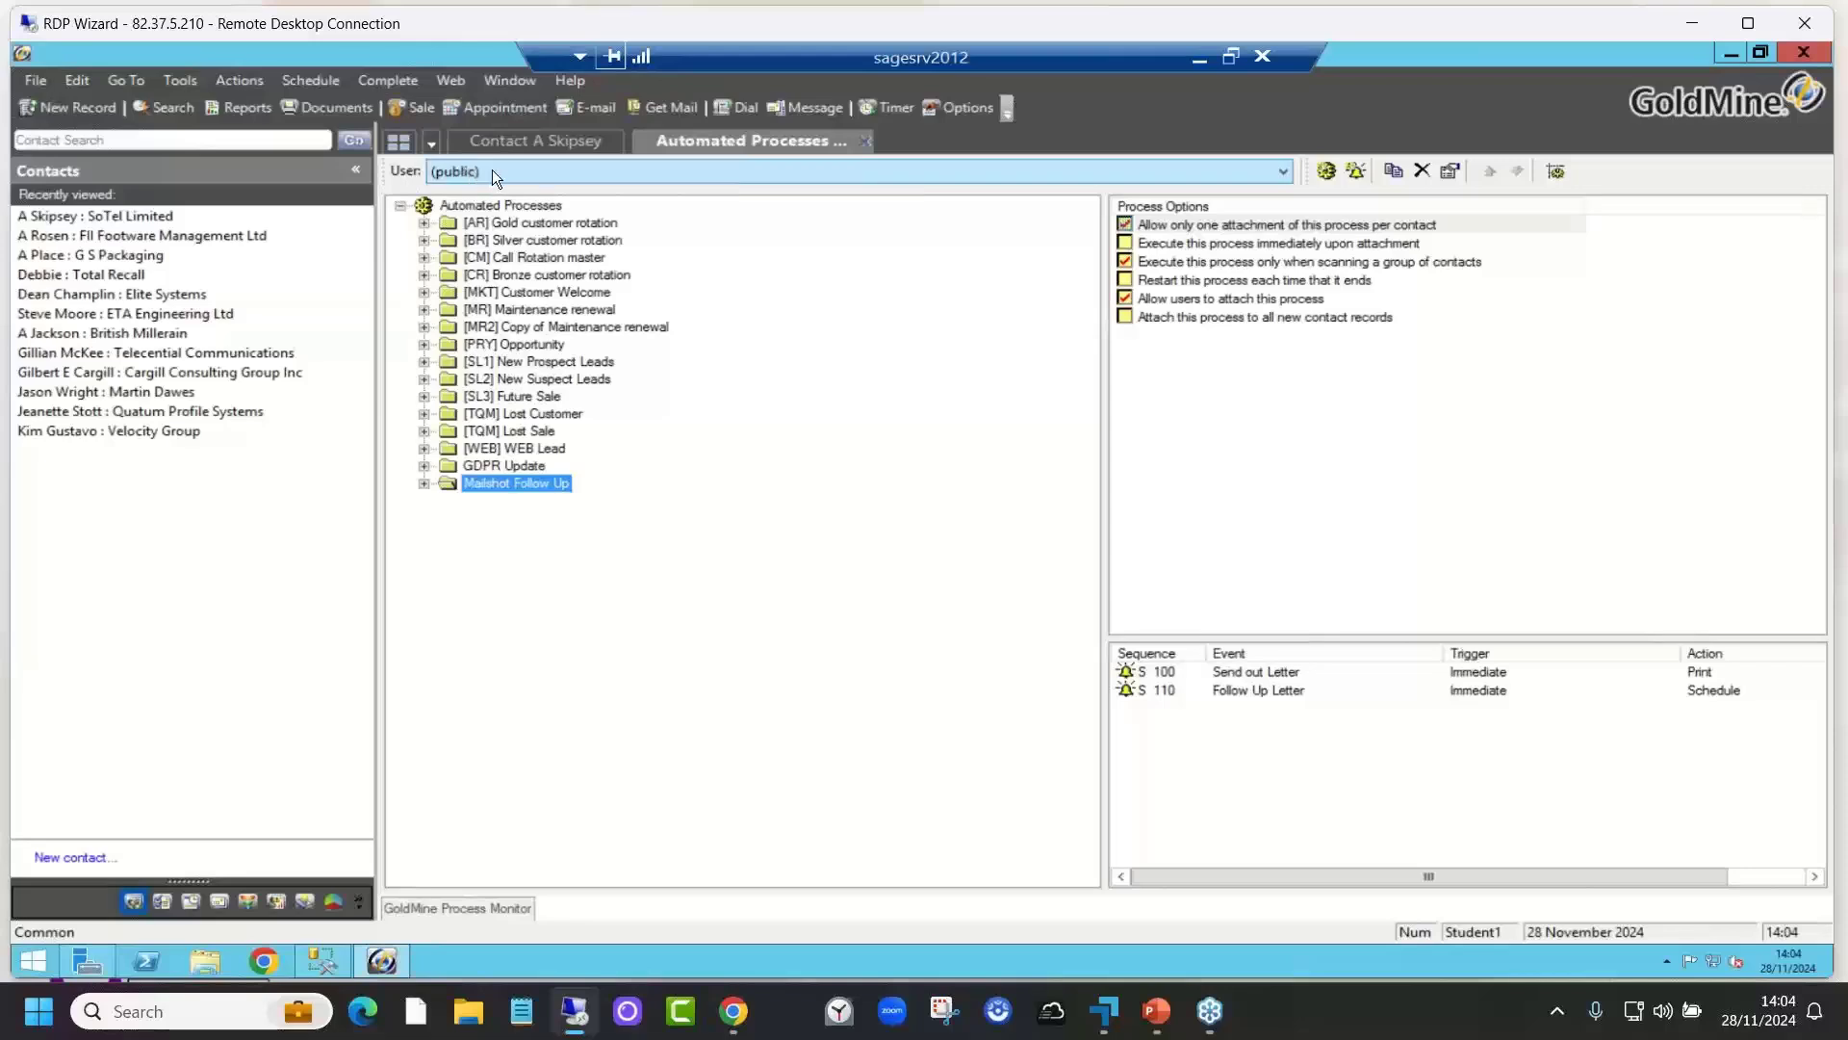
{"action": "left_click", "coordinate": [1150, 201]}
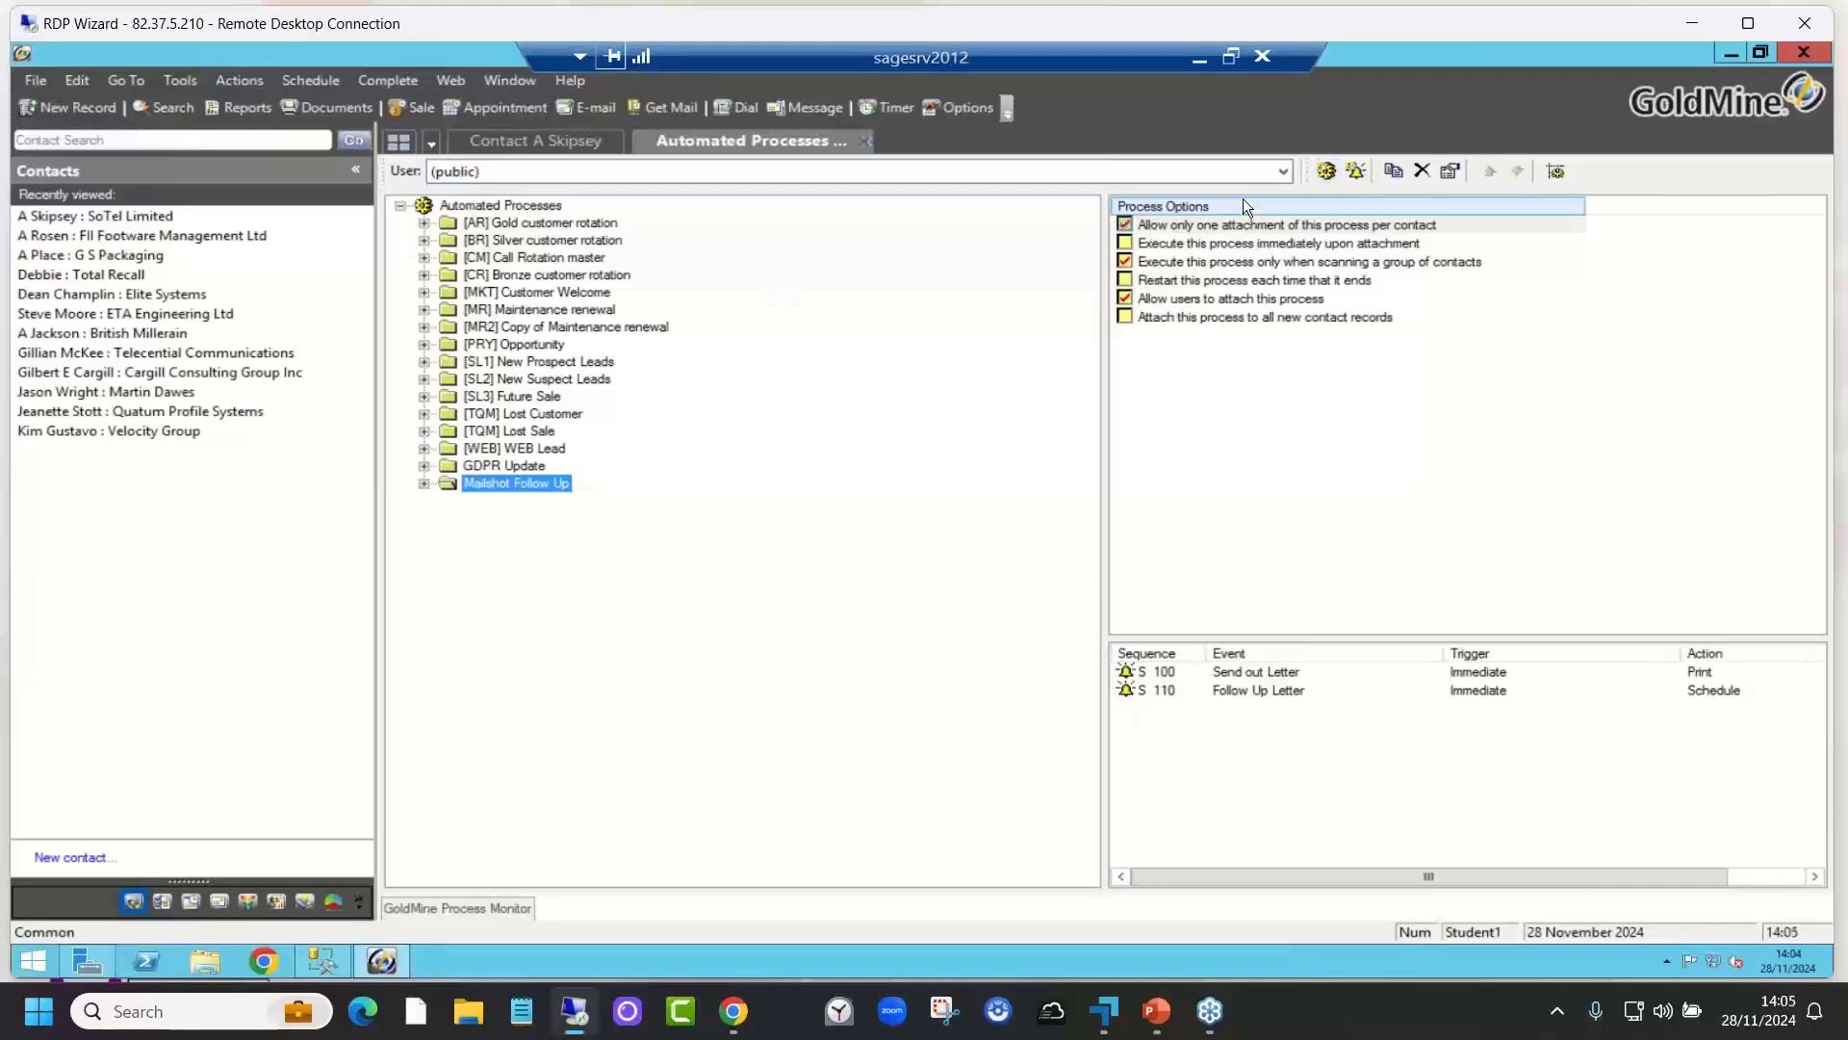
{"action": "left_click", "coordinate": [1325, 170]}
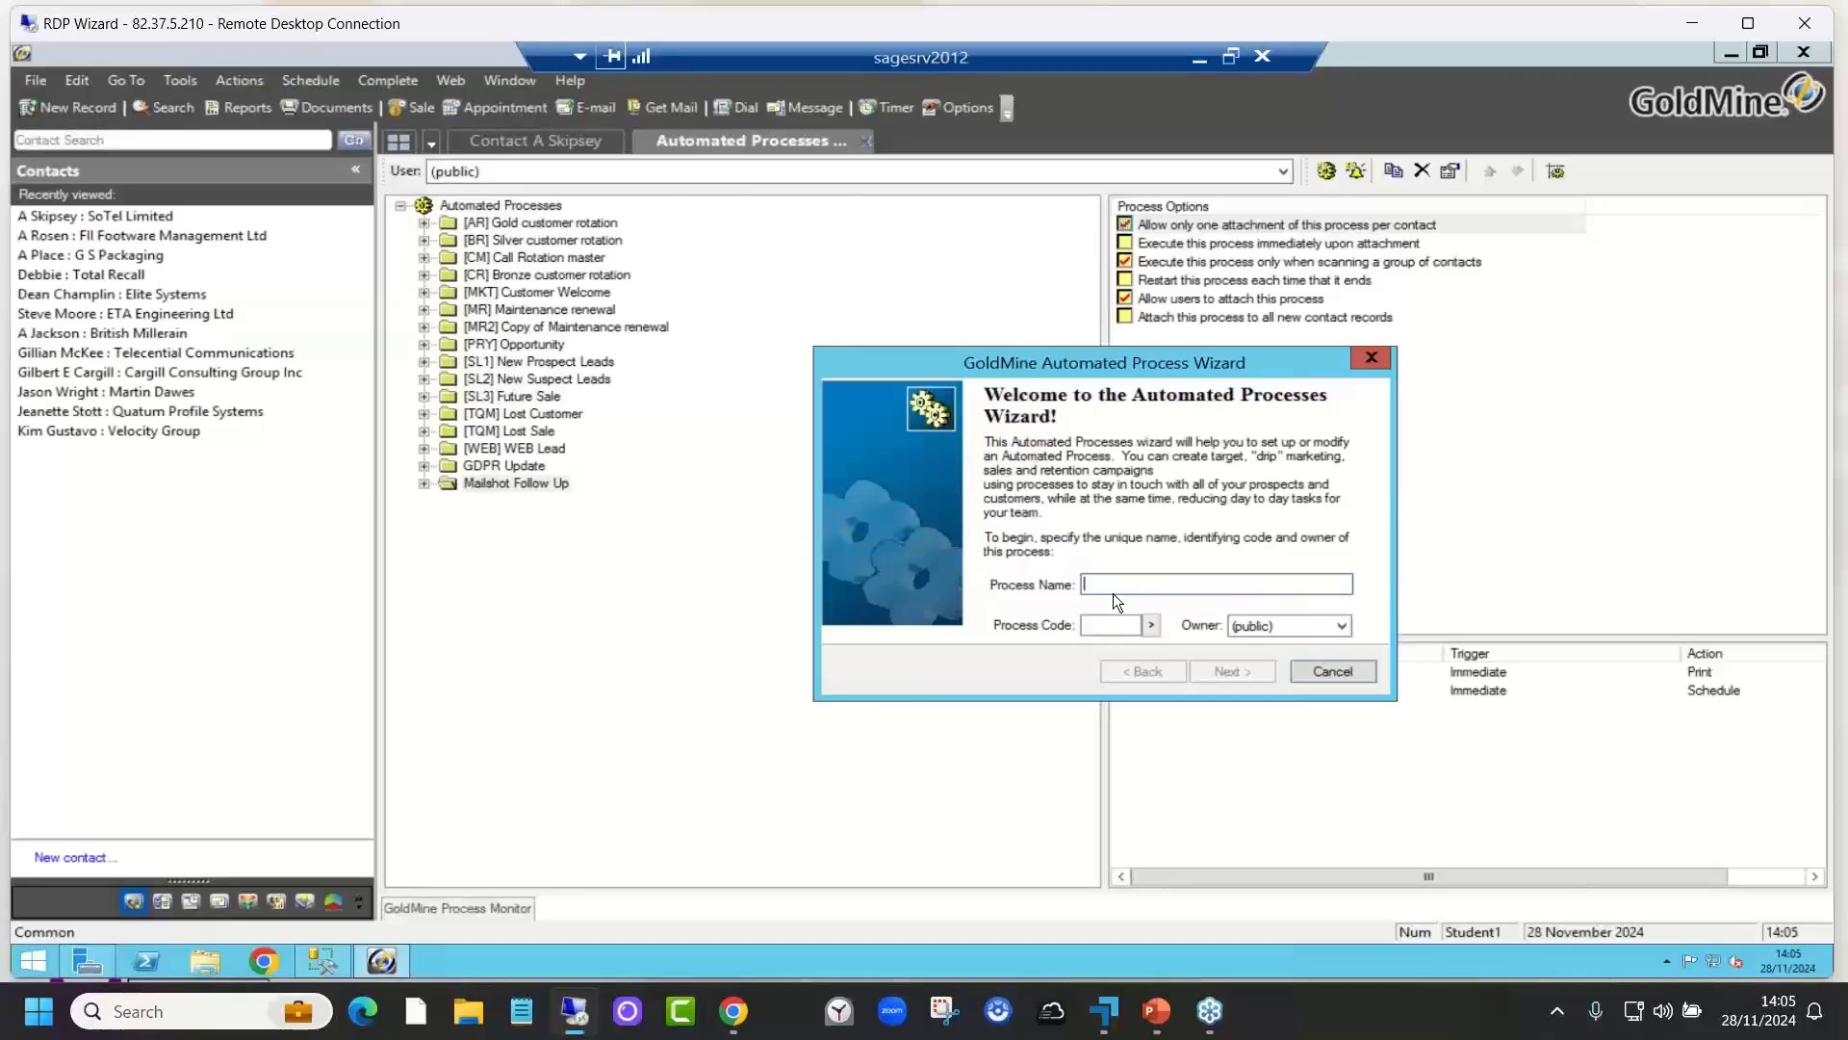
Step: Enter 'New Lead' as the process name
{"action": "type", "text": "New "}
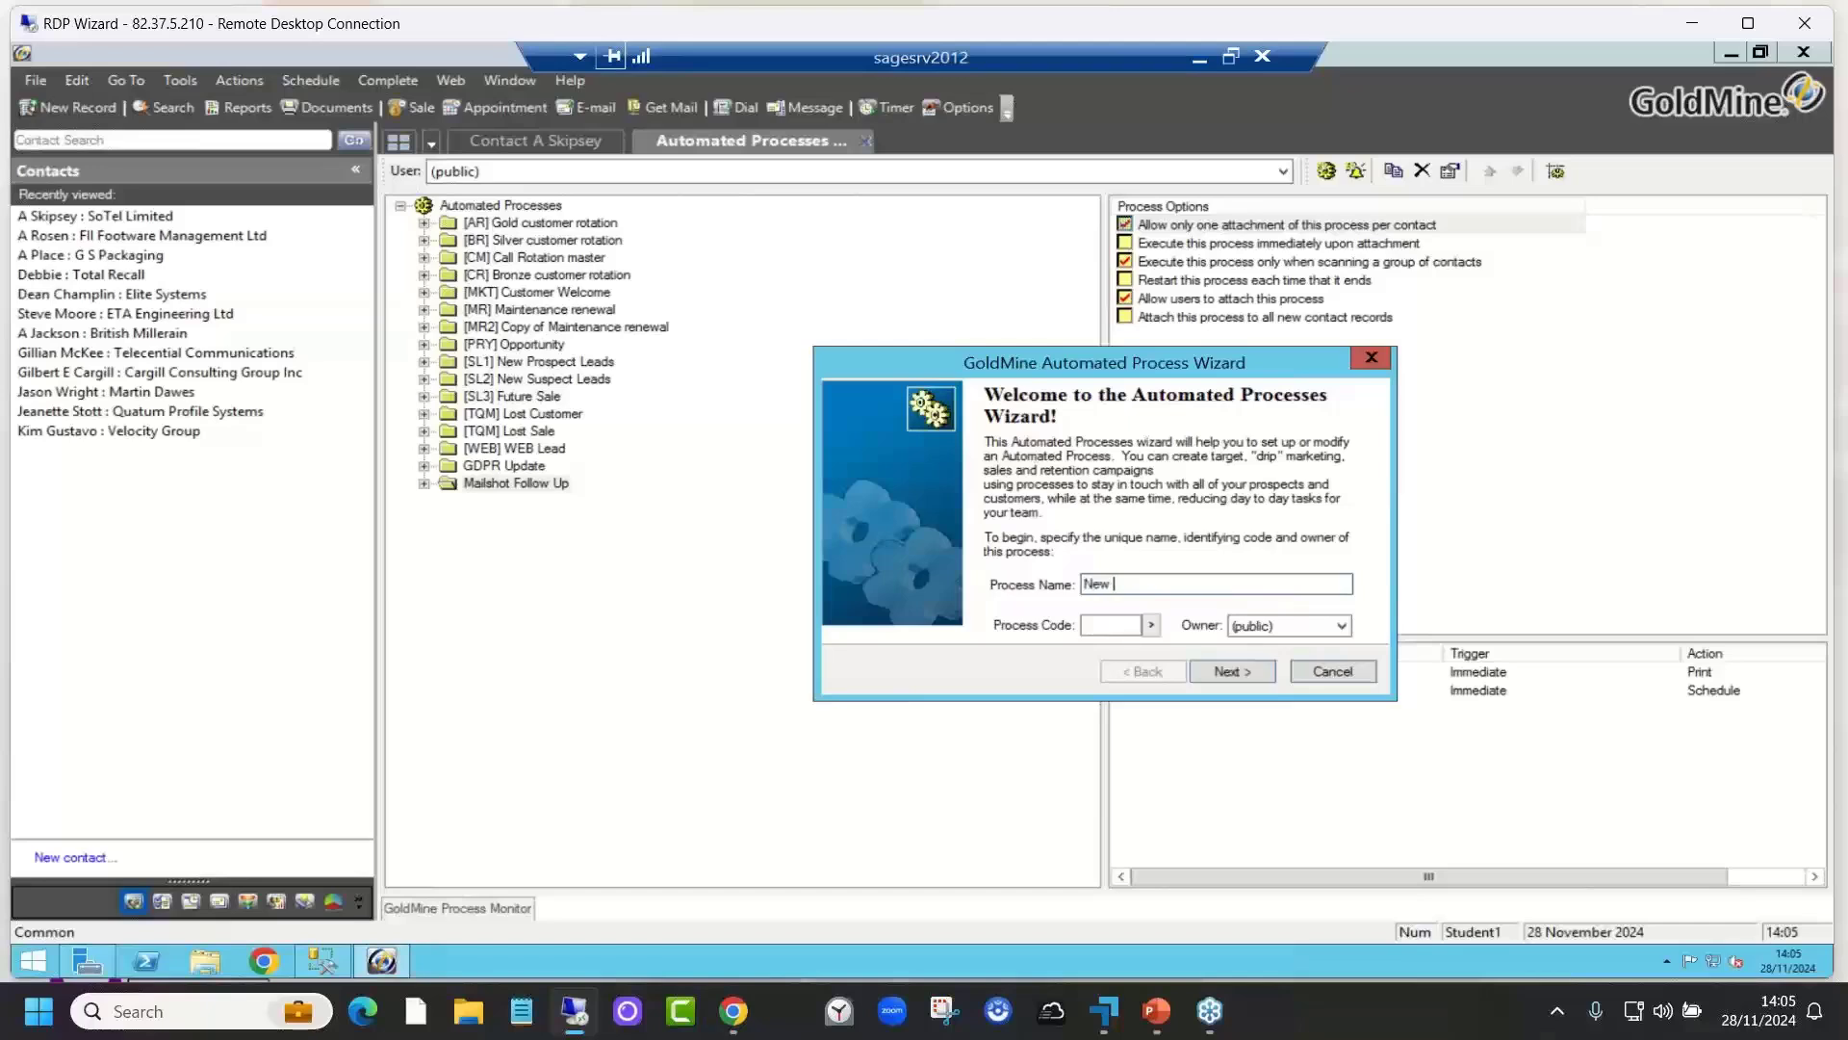
{"action": "type", "text": "Lead"}
Step: Keep the execute-immediately and attach-to-all-new-contacts options and reach the Events page
{"action": "left_click", "coordinate": [1233, 674]}
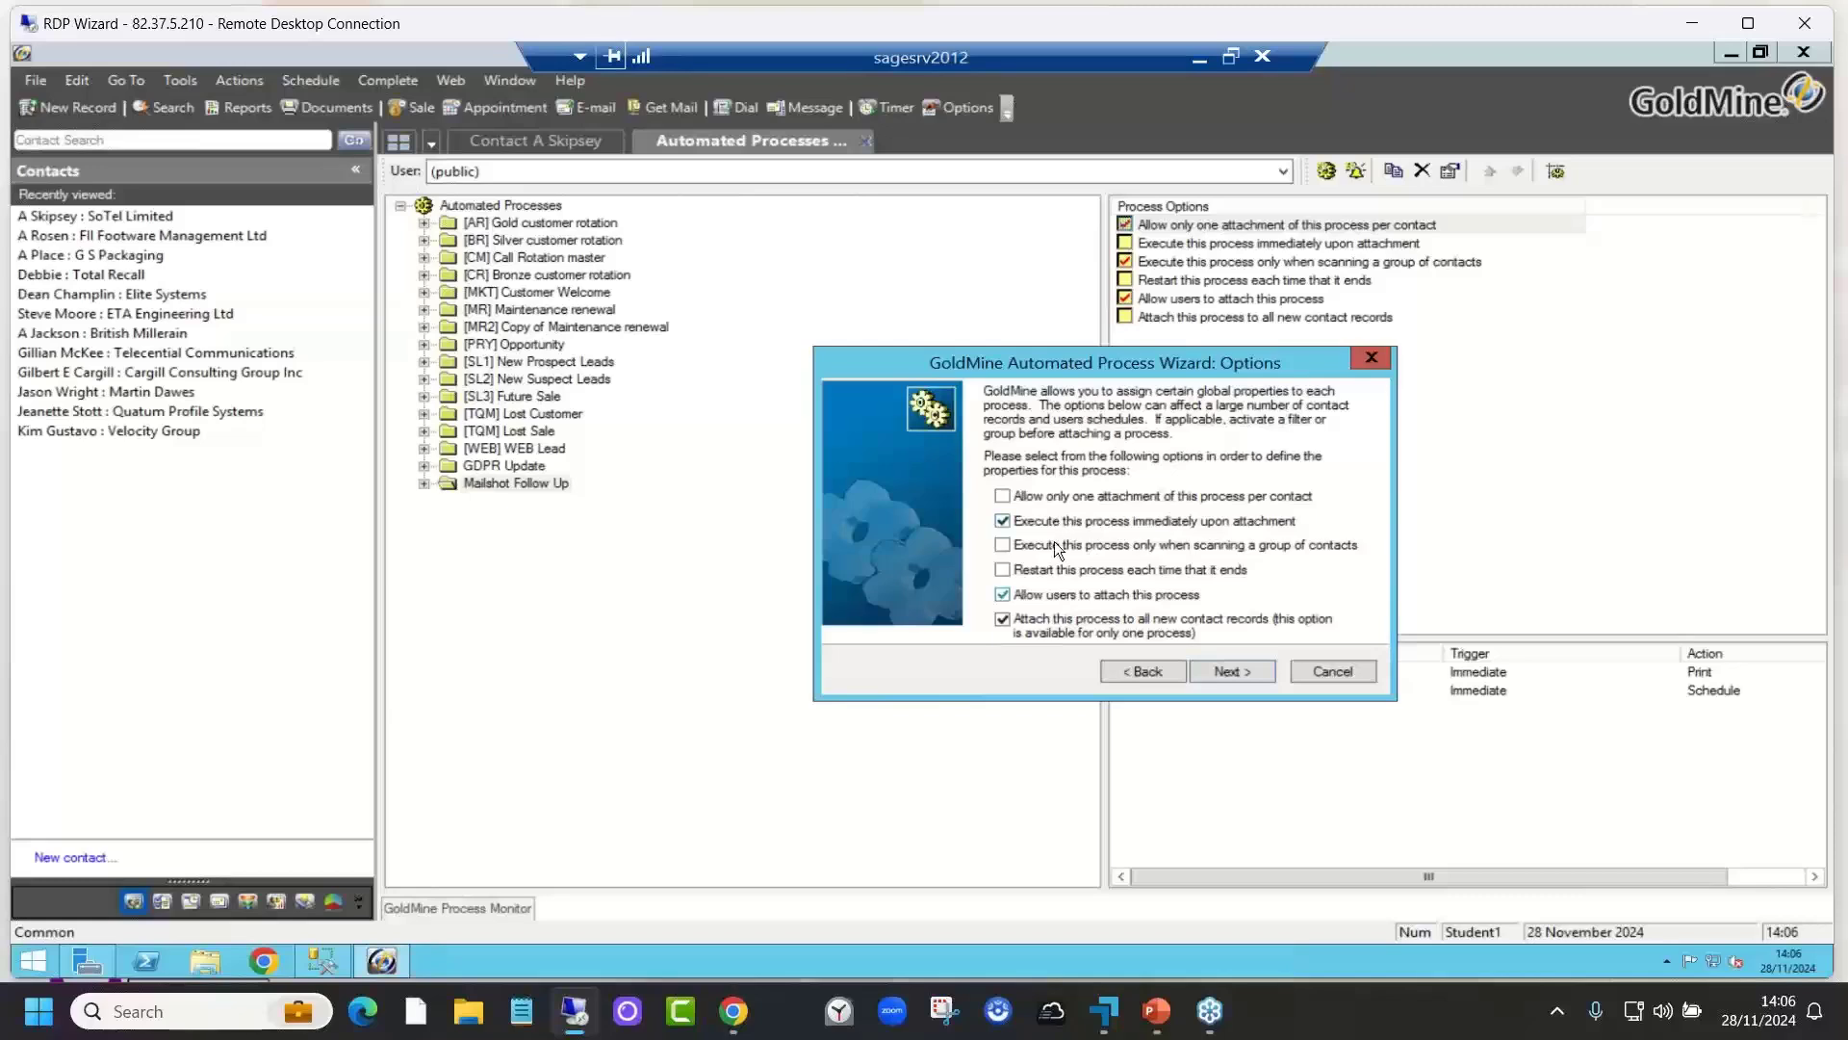
{"action": "left_click", "coordinate": [1234, 671]}
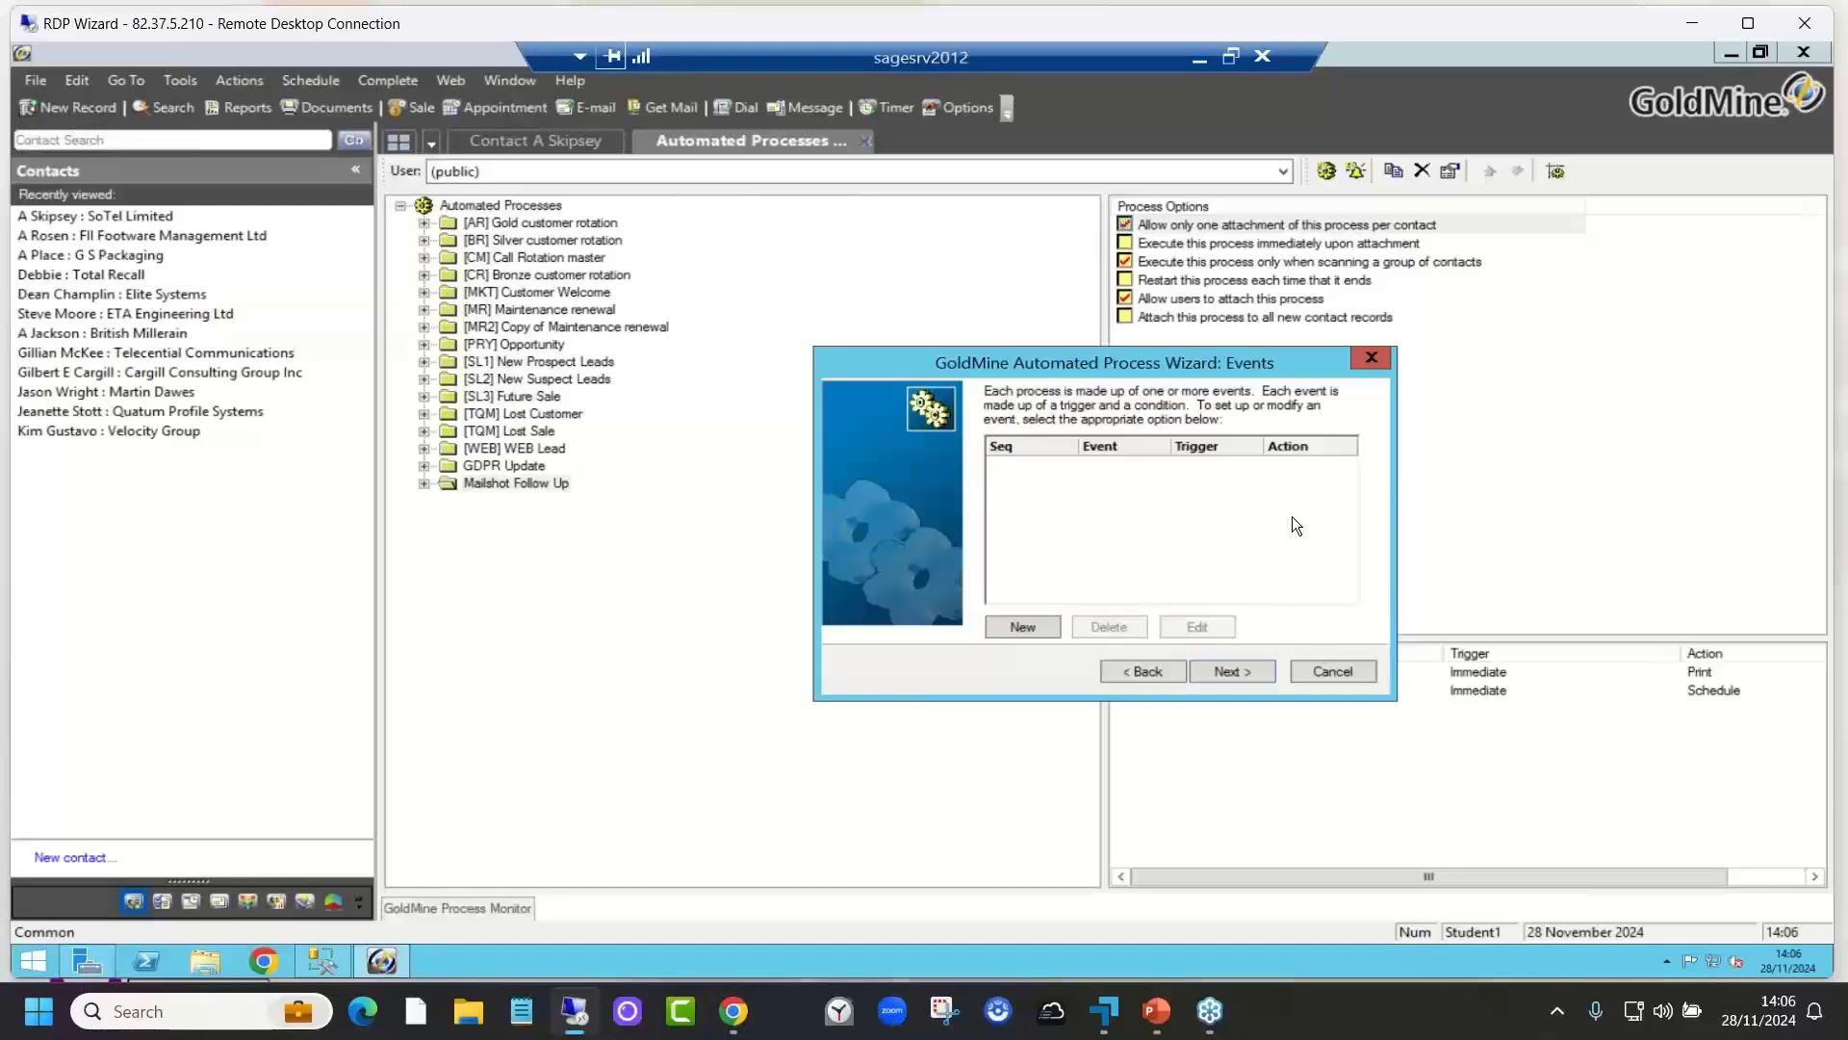
Step: Add a new event to the New Lead process from the Events page
{"action": "left_click", "coordinate": [1021, 627]}
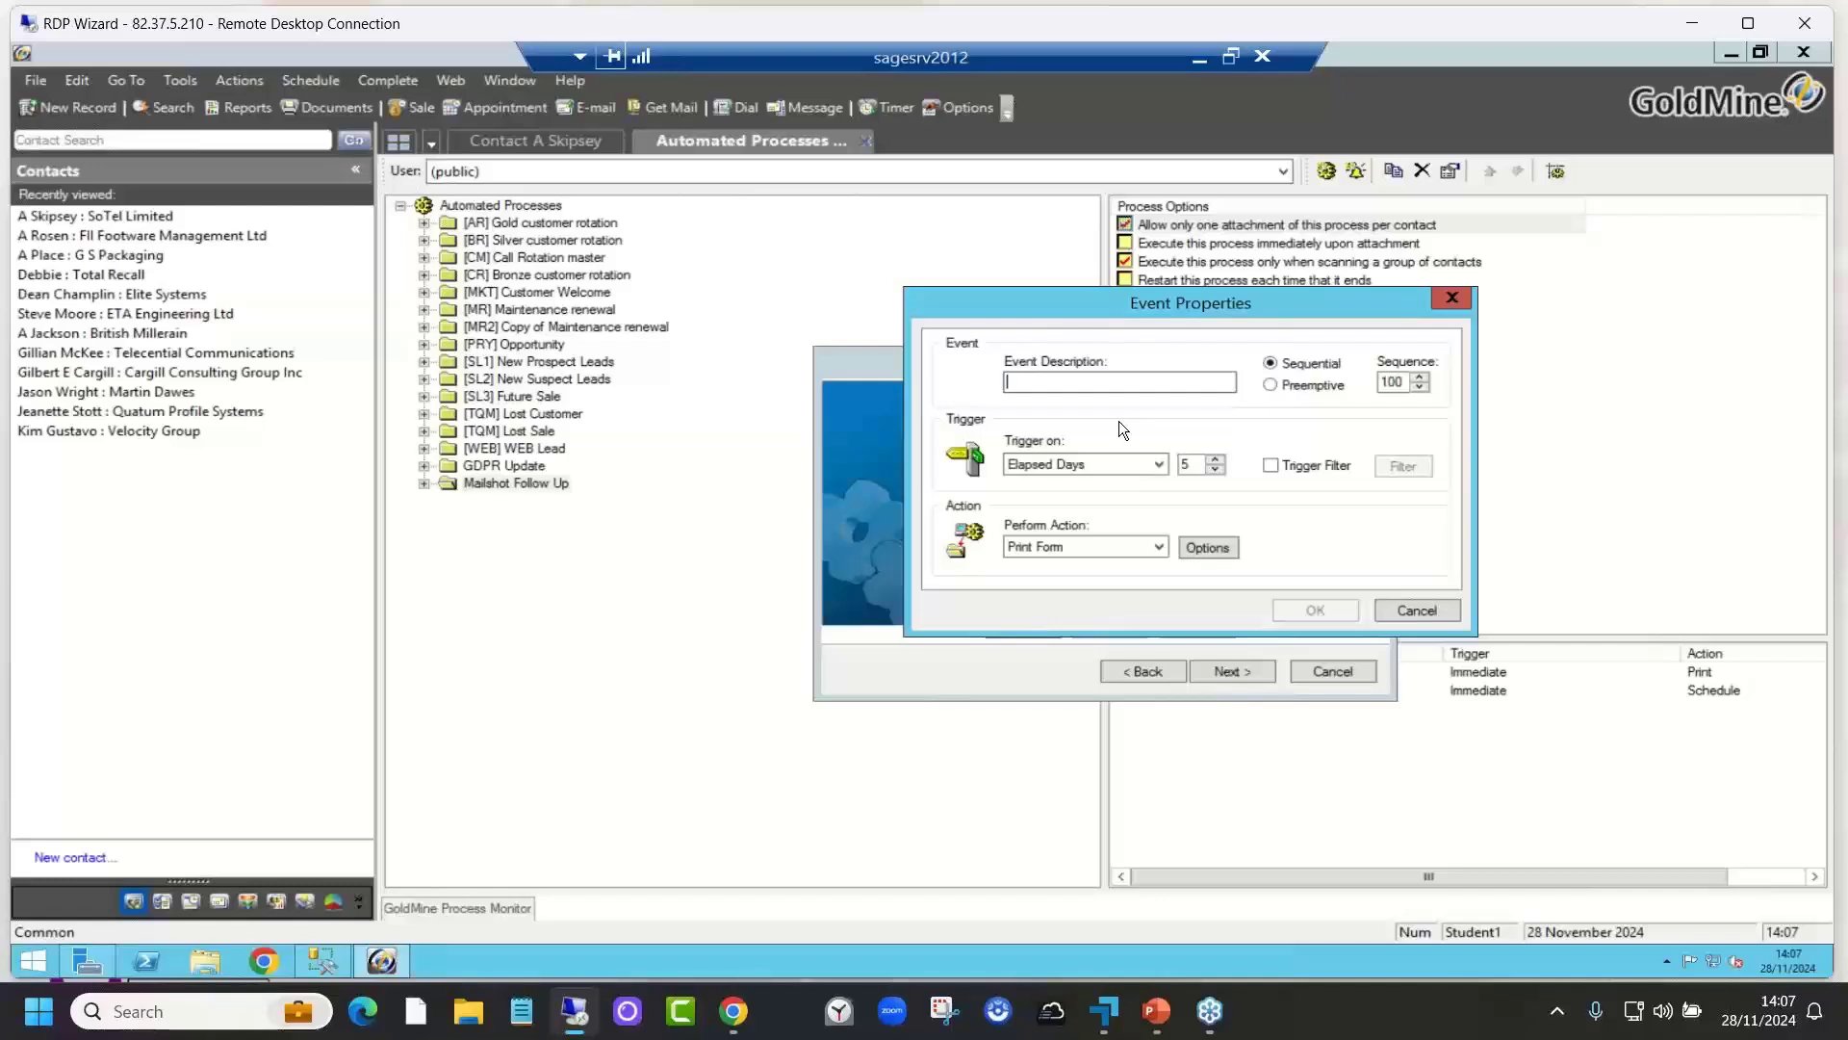
Step: Enter 'Chase new lead' as the event description
{"action": "type", "text": "Chase n"}
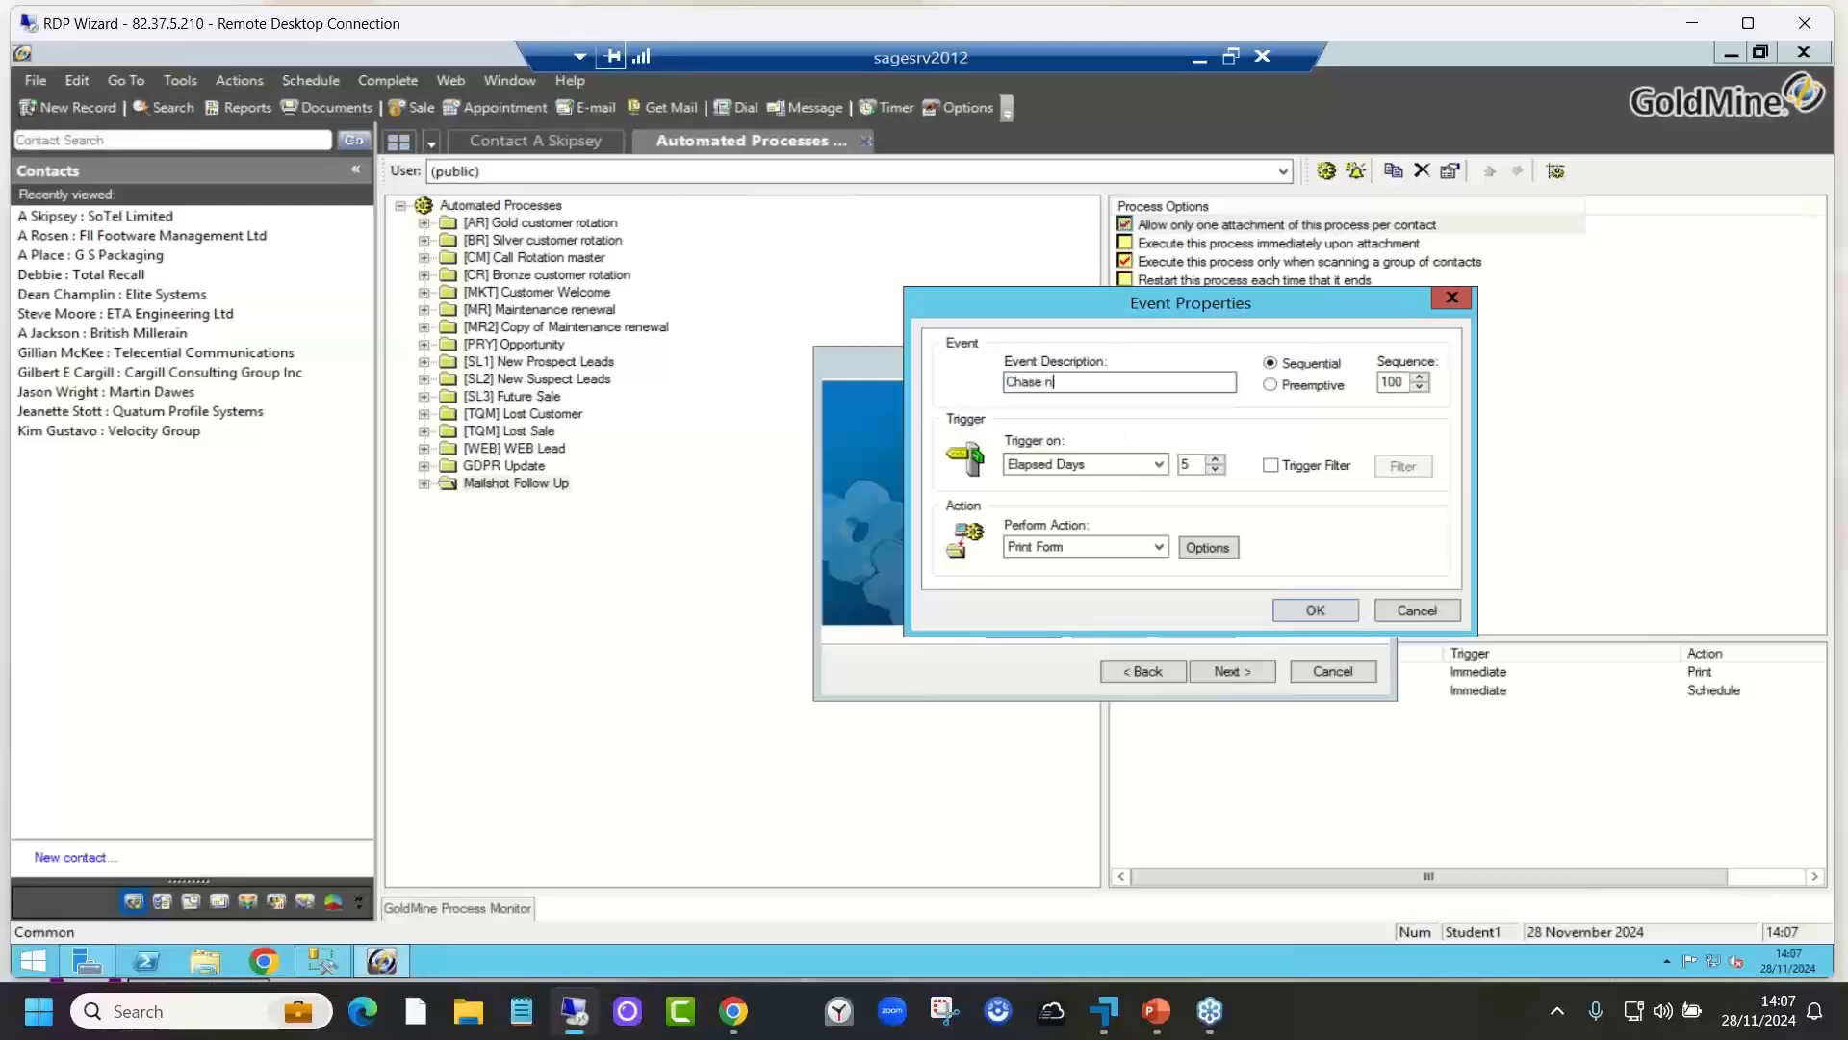
{"action": "type", "text": "ew lead"}
Step: Change the event trigger from Elapsed Days to Immediate
{"action": "left_click", "coordinate": [1154, 462]}
{"action": "left_click", "coordinate": [1160, 460]}
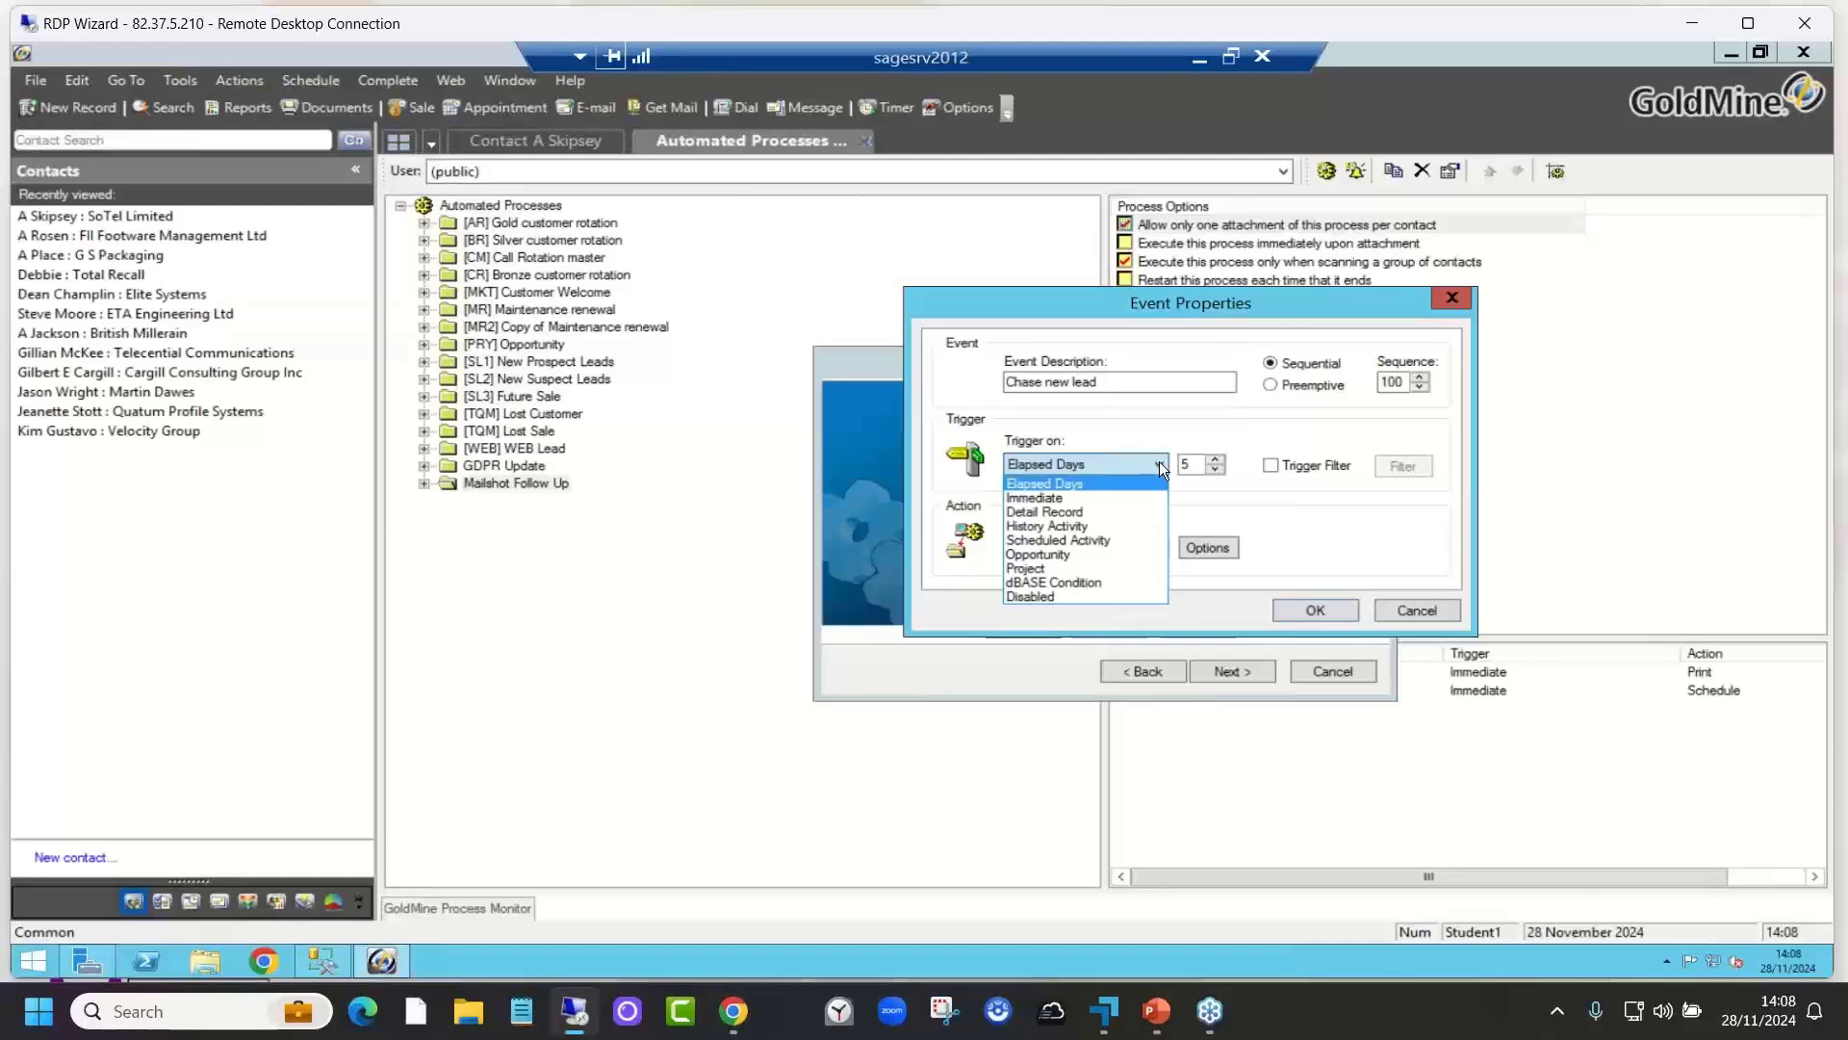
{"action": "left_click", "coordinate": [1077, 499]}
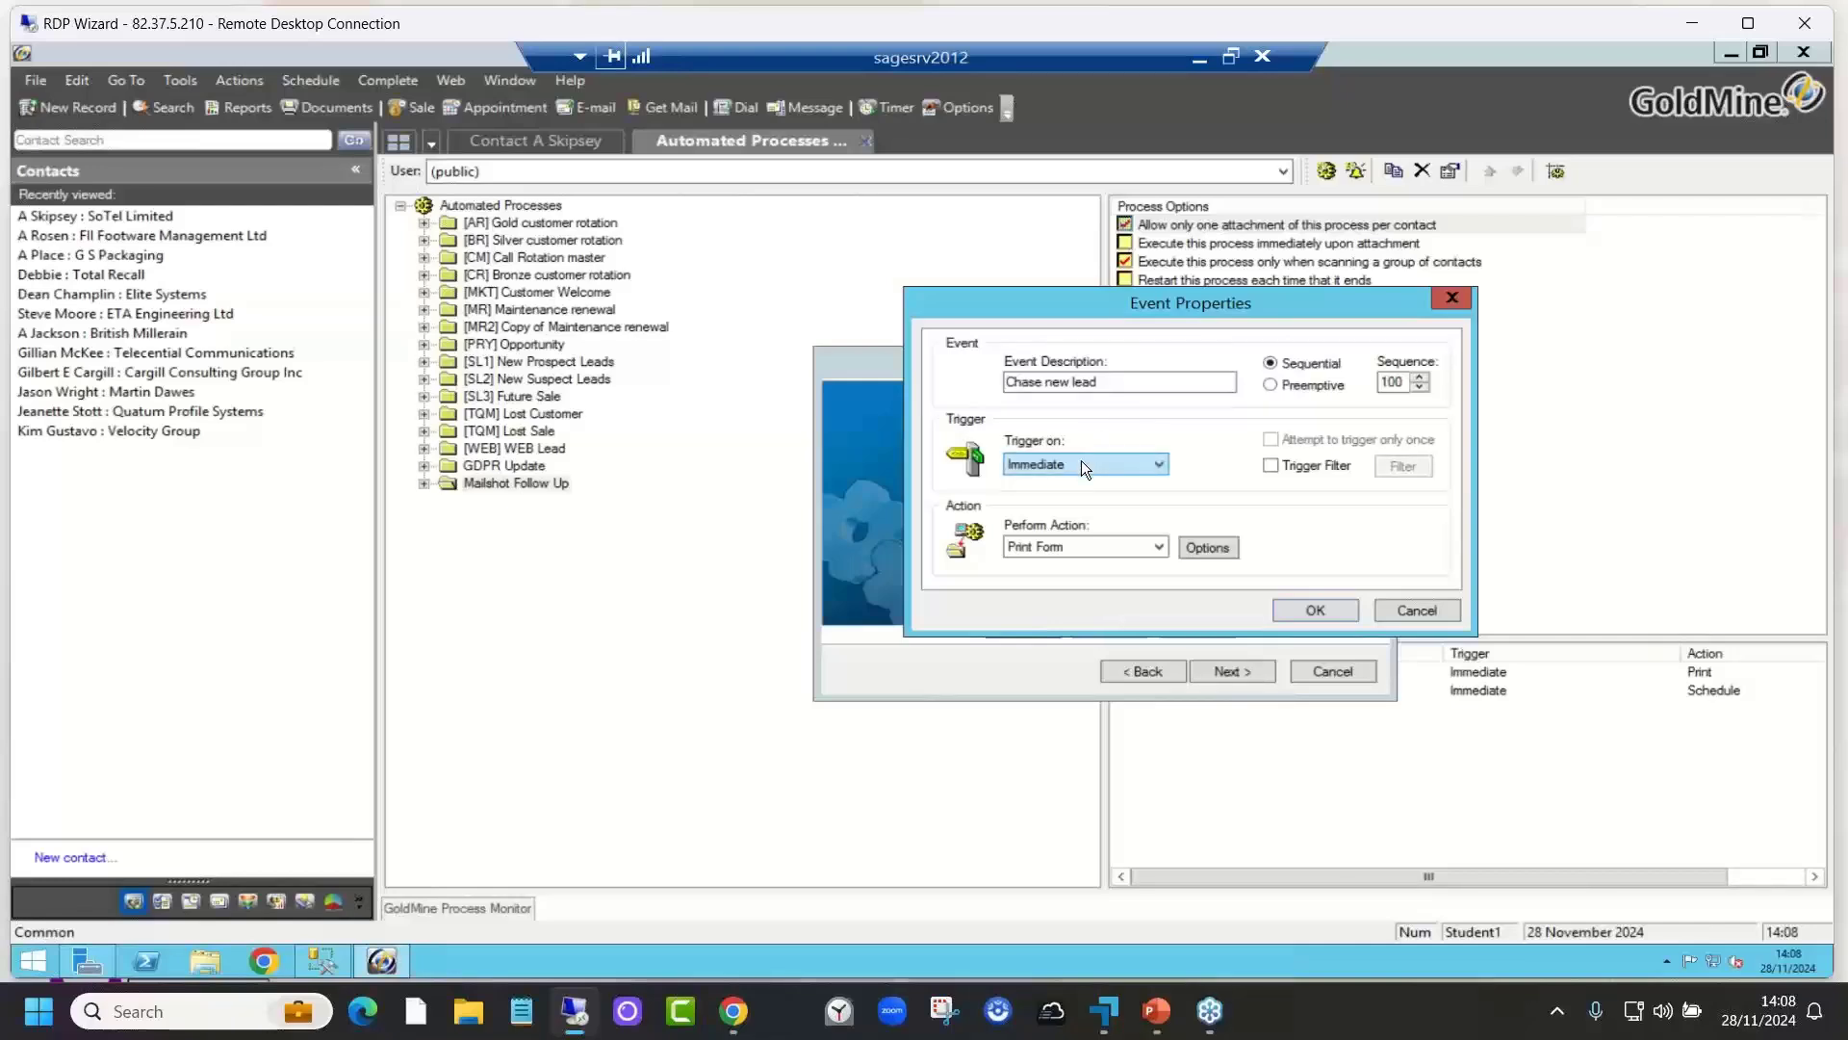
Step: Replace the Print Form action with Schedule and open its Call Back scheduling options
{"action": "left_click", "coordinate": [1083, 547]}
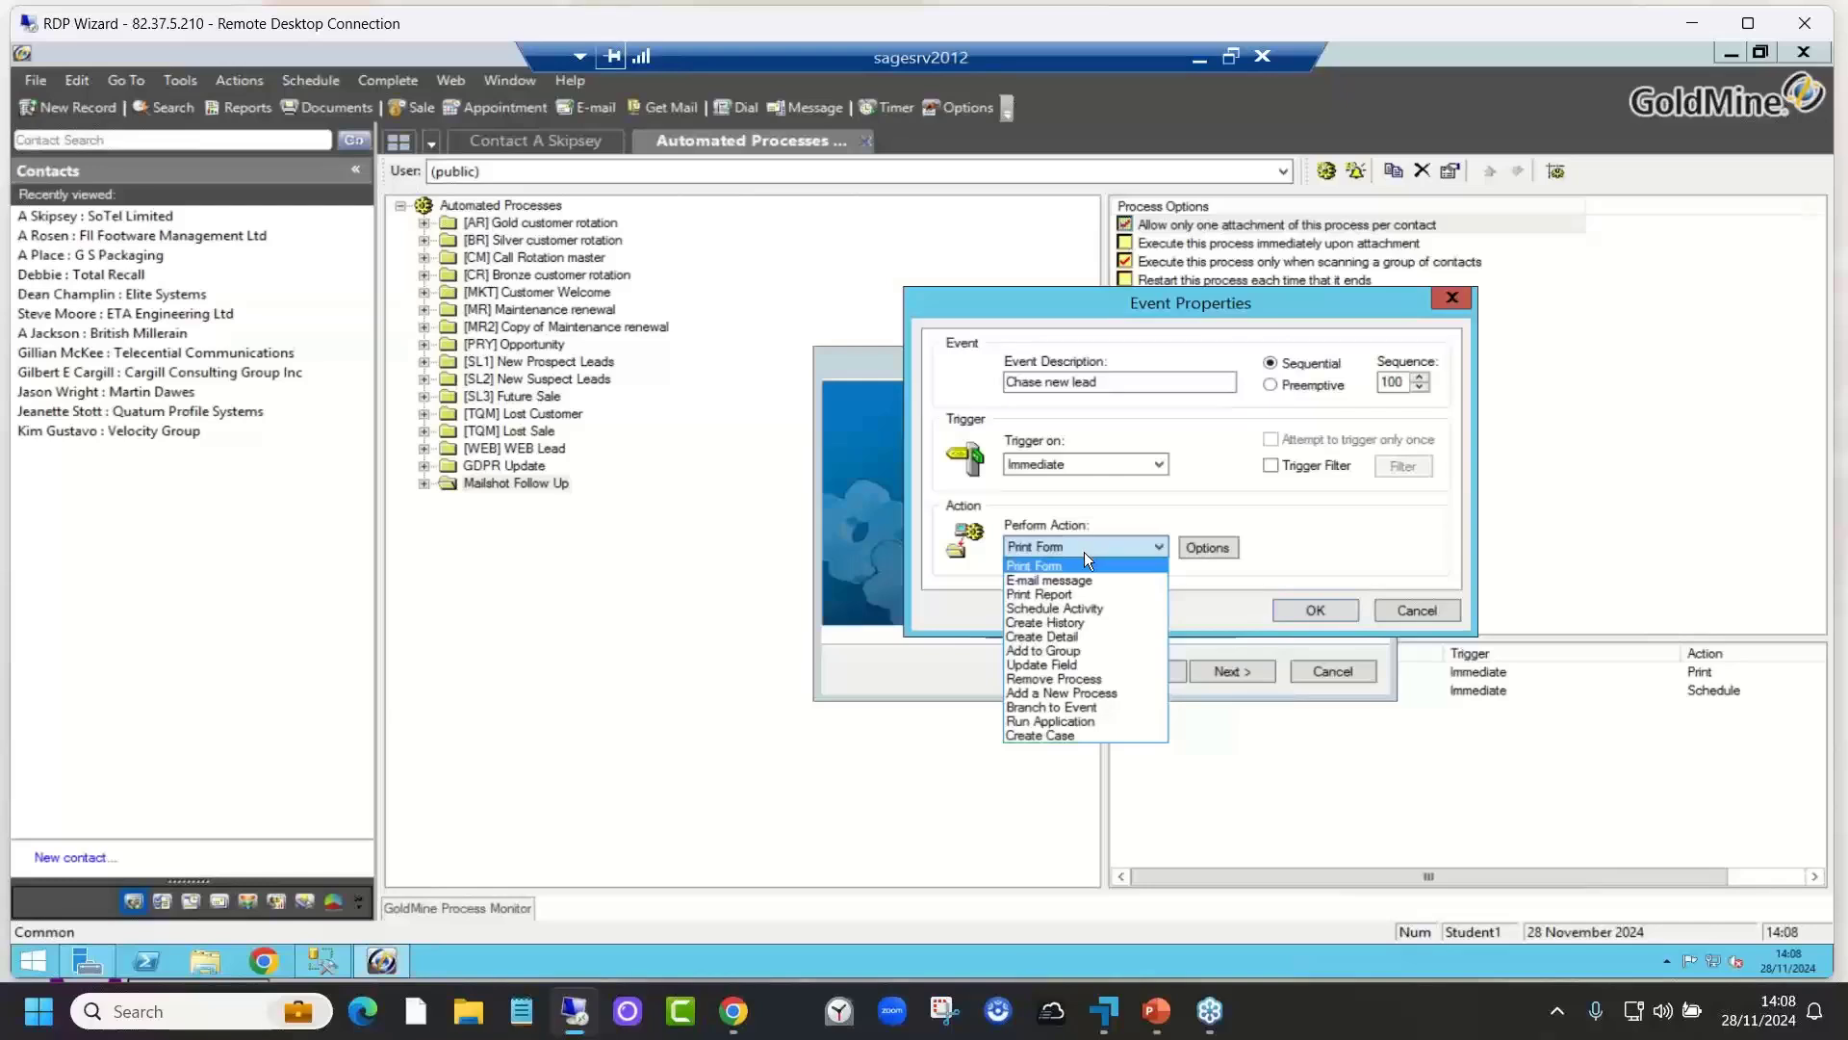
{"action": "left_click", "coordinate": [1108, 611]}
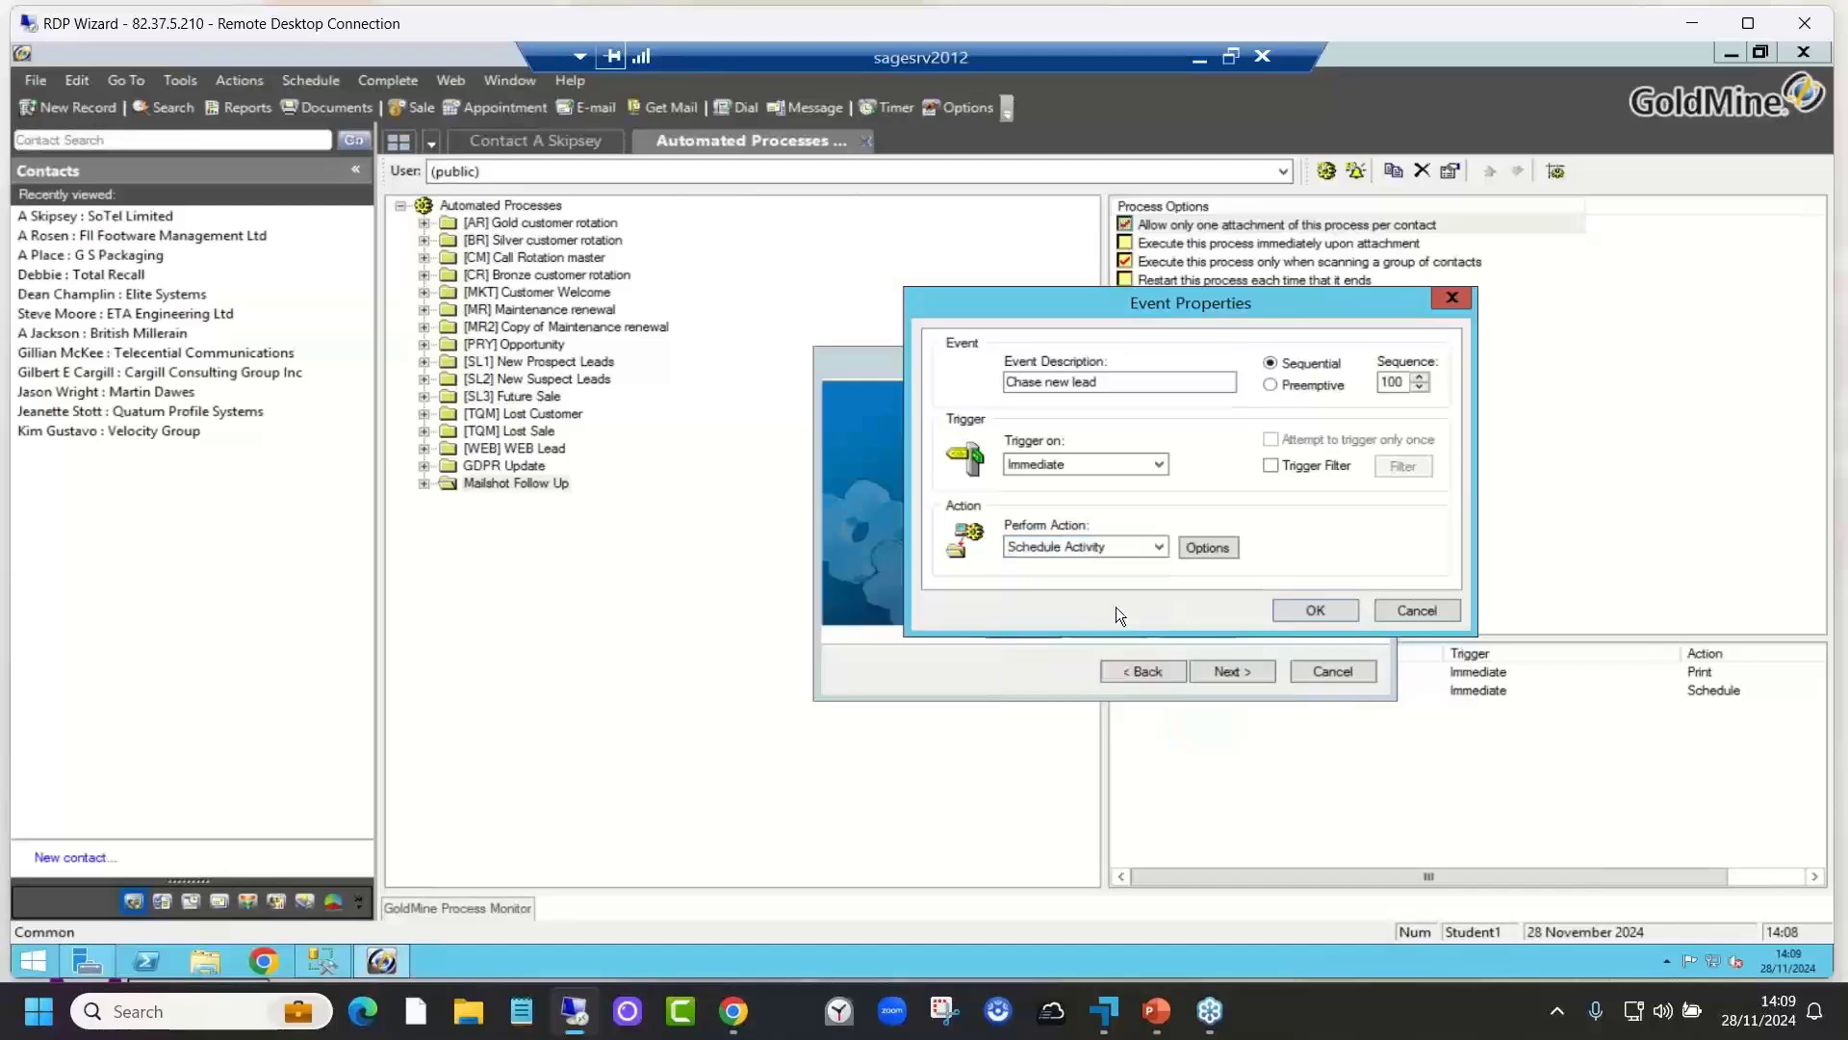
{"action": "left_click", "coordinate": [1209, 546]}
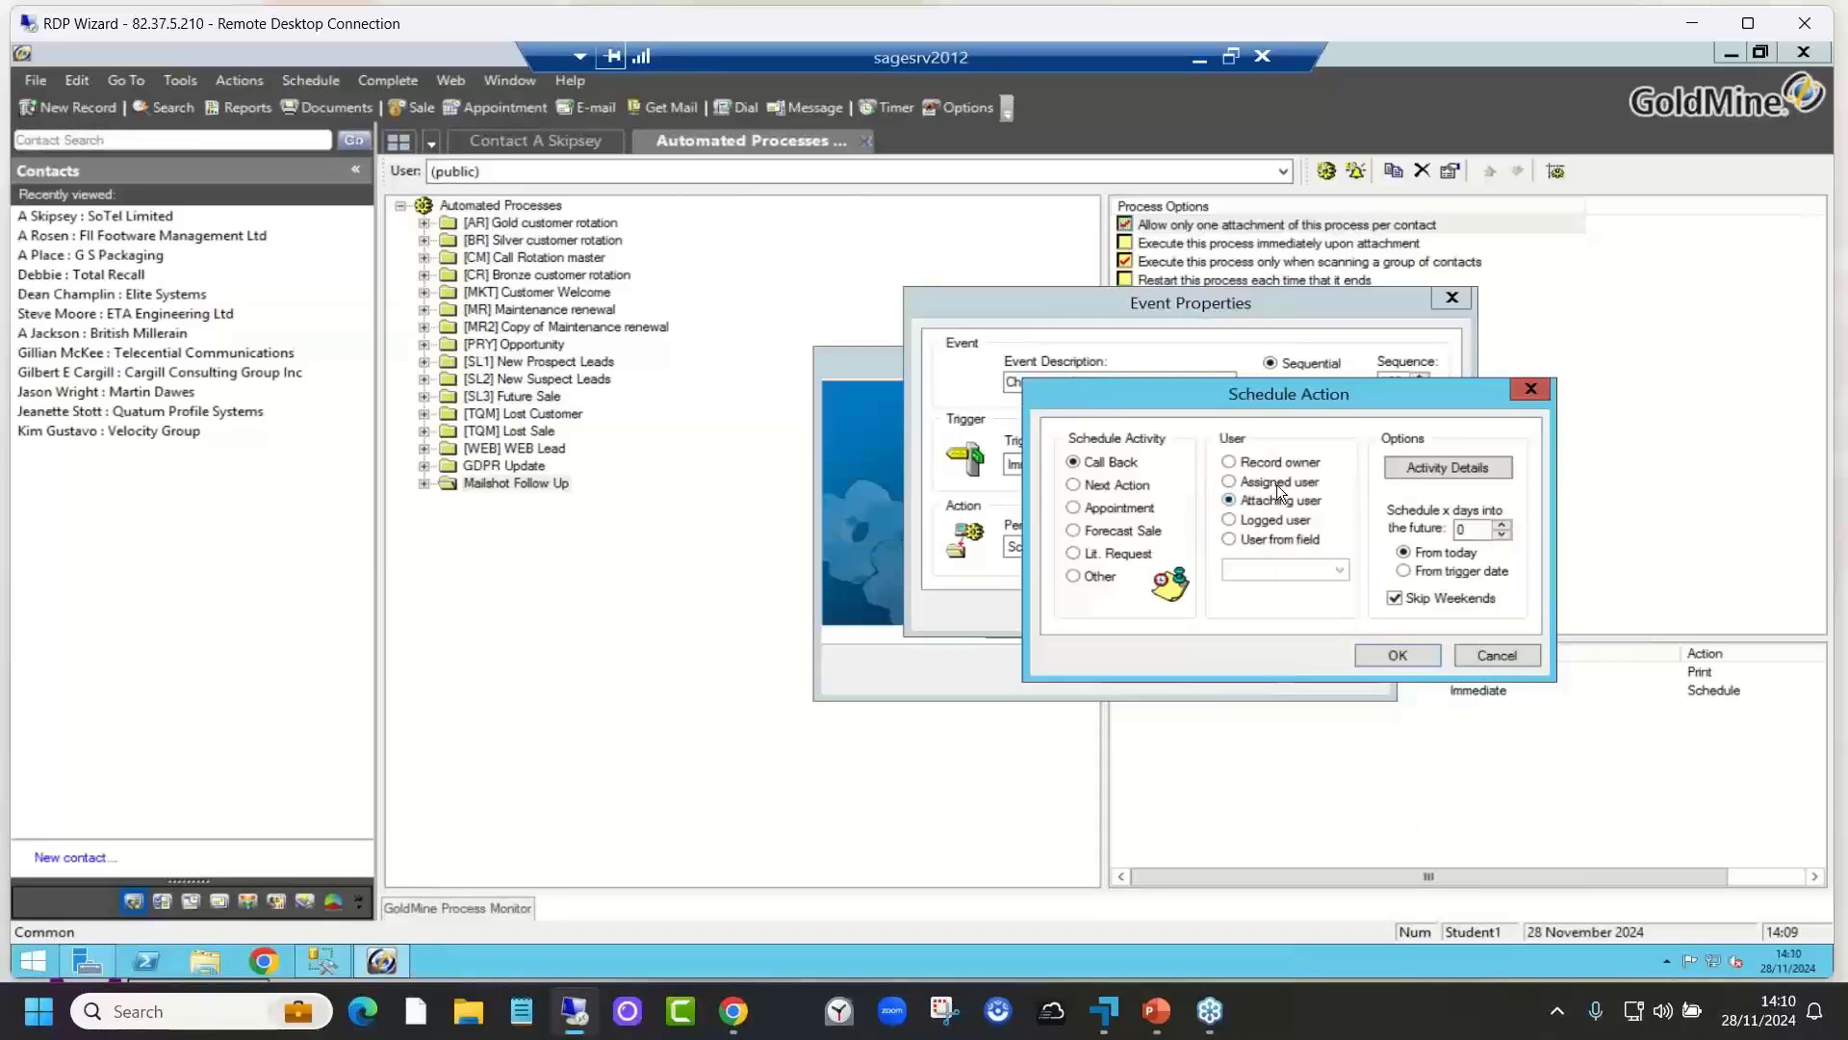
Step: Check the call back details, then change the days-into-the-future value from 0 to 4
{"action": "left_click", "coordinate": [1475, 465]}
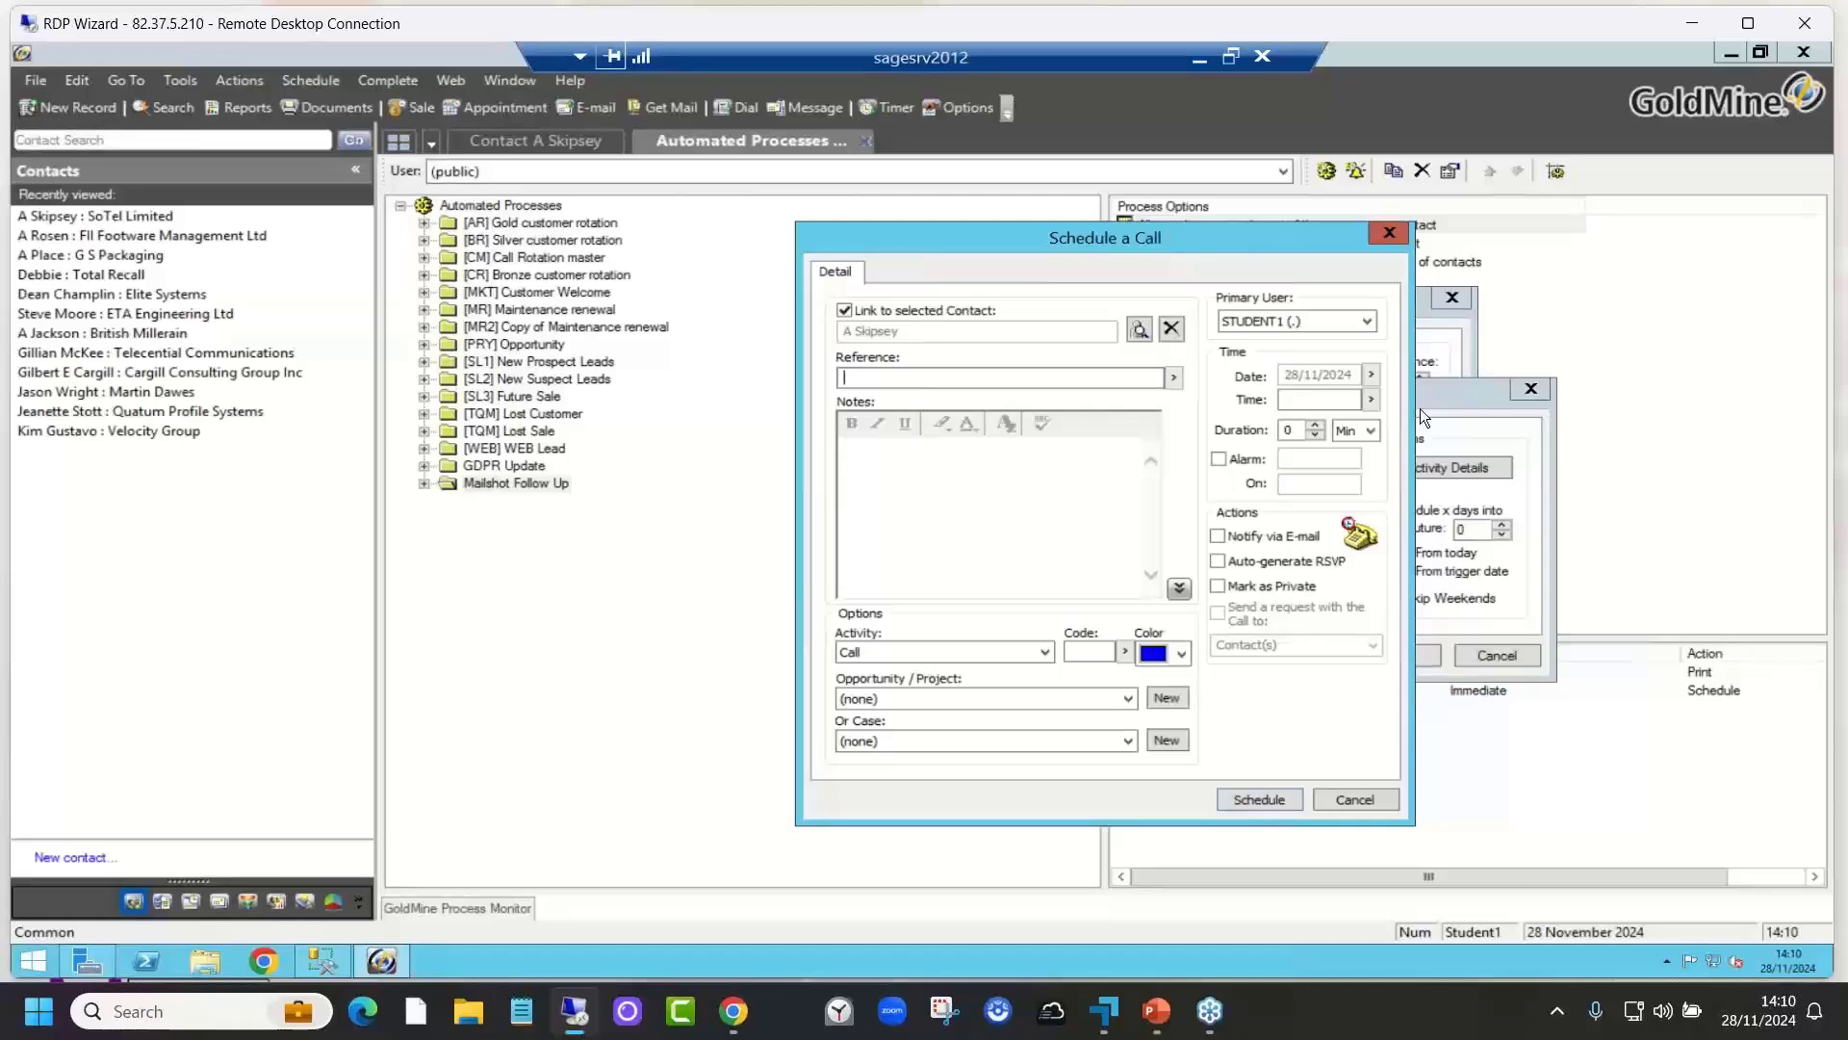
{"action": "left_click", "coordinate": [1358, 802]}
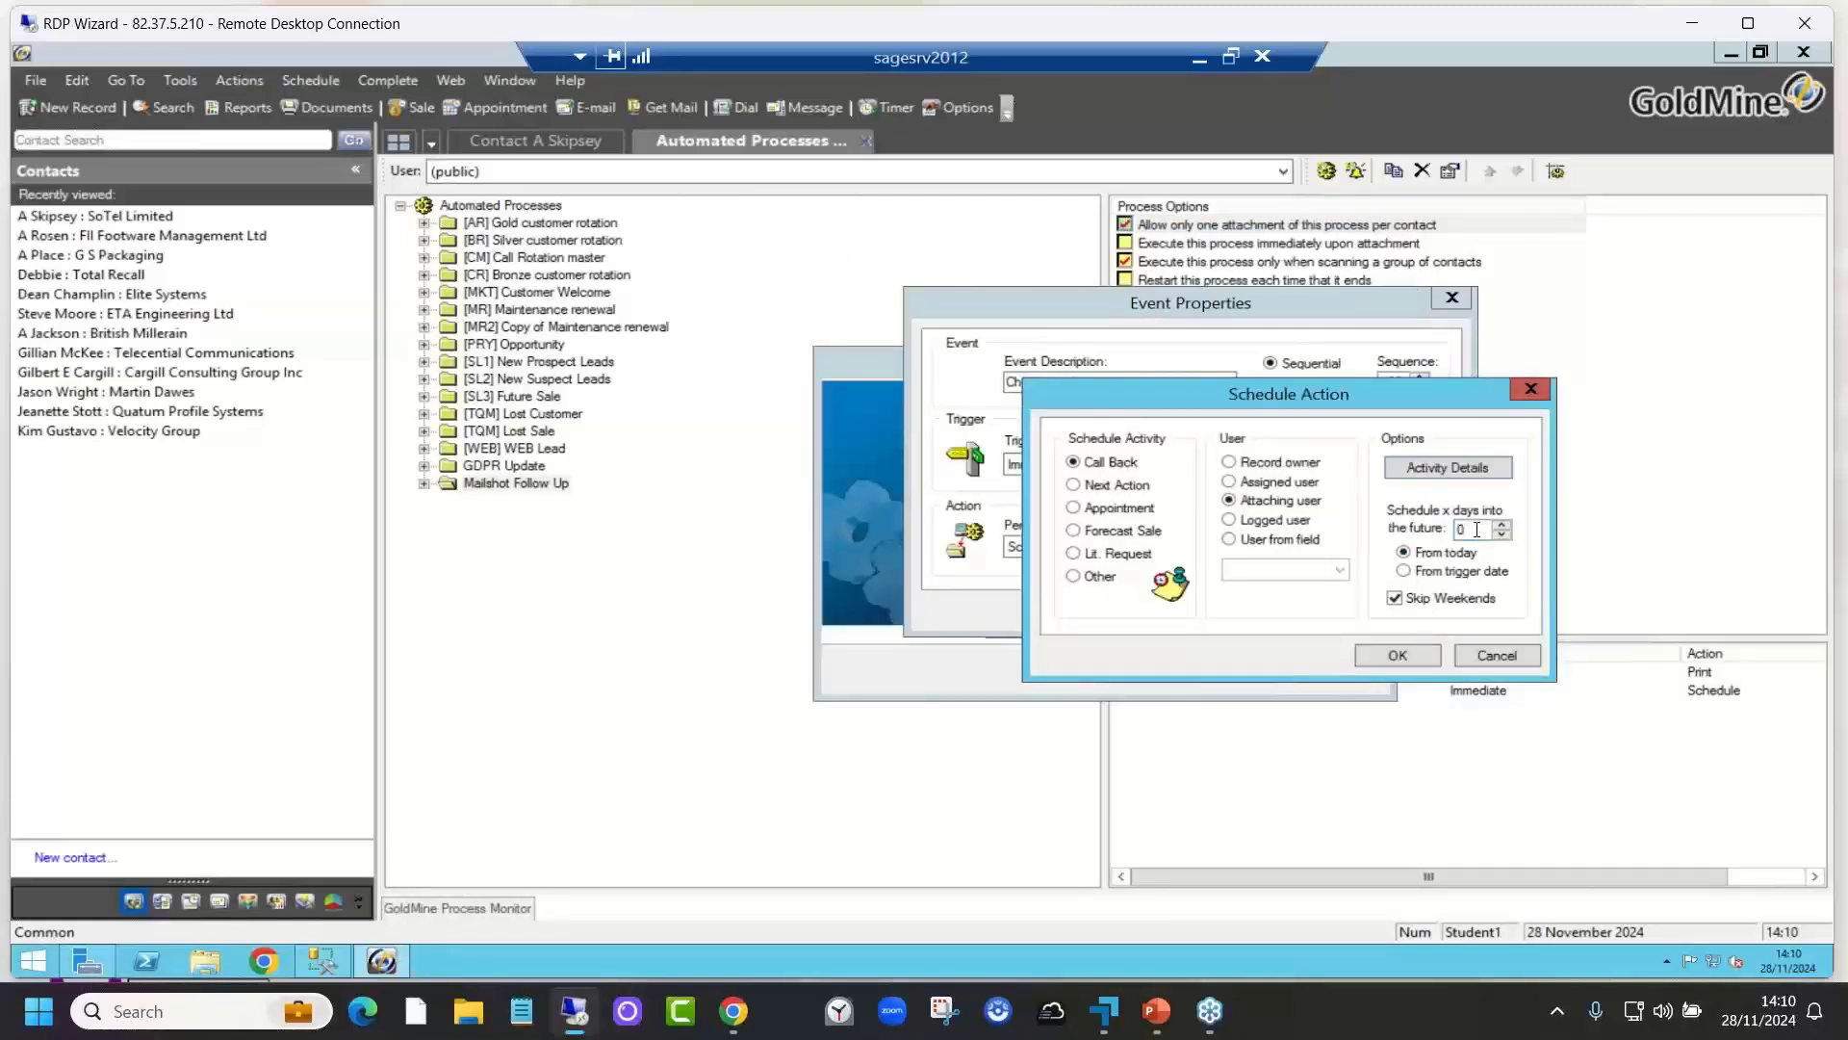
{"action": "left_click_drag", "start_coordinate": [1478, 531], "coordinate": [1450, 531]}
Step: Confirm Schedule Action and Event Properties so Chase new lead appears at sequence 100
{"action": "left_click", "coordinate": [1400, 660]}
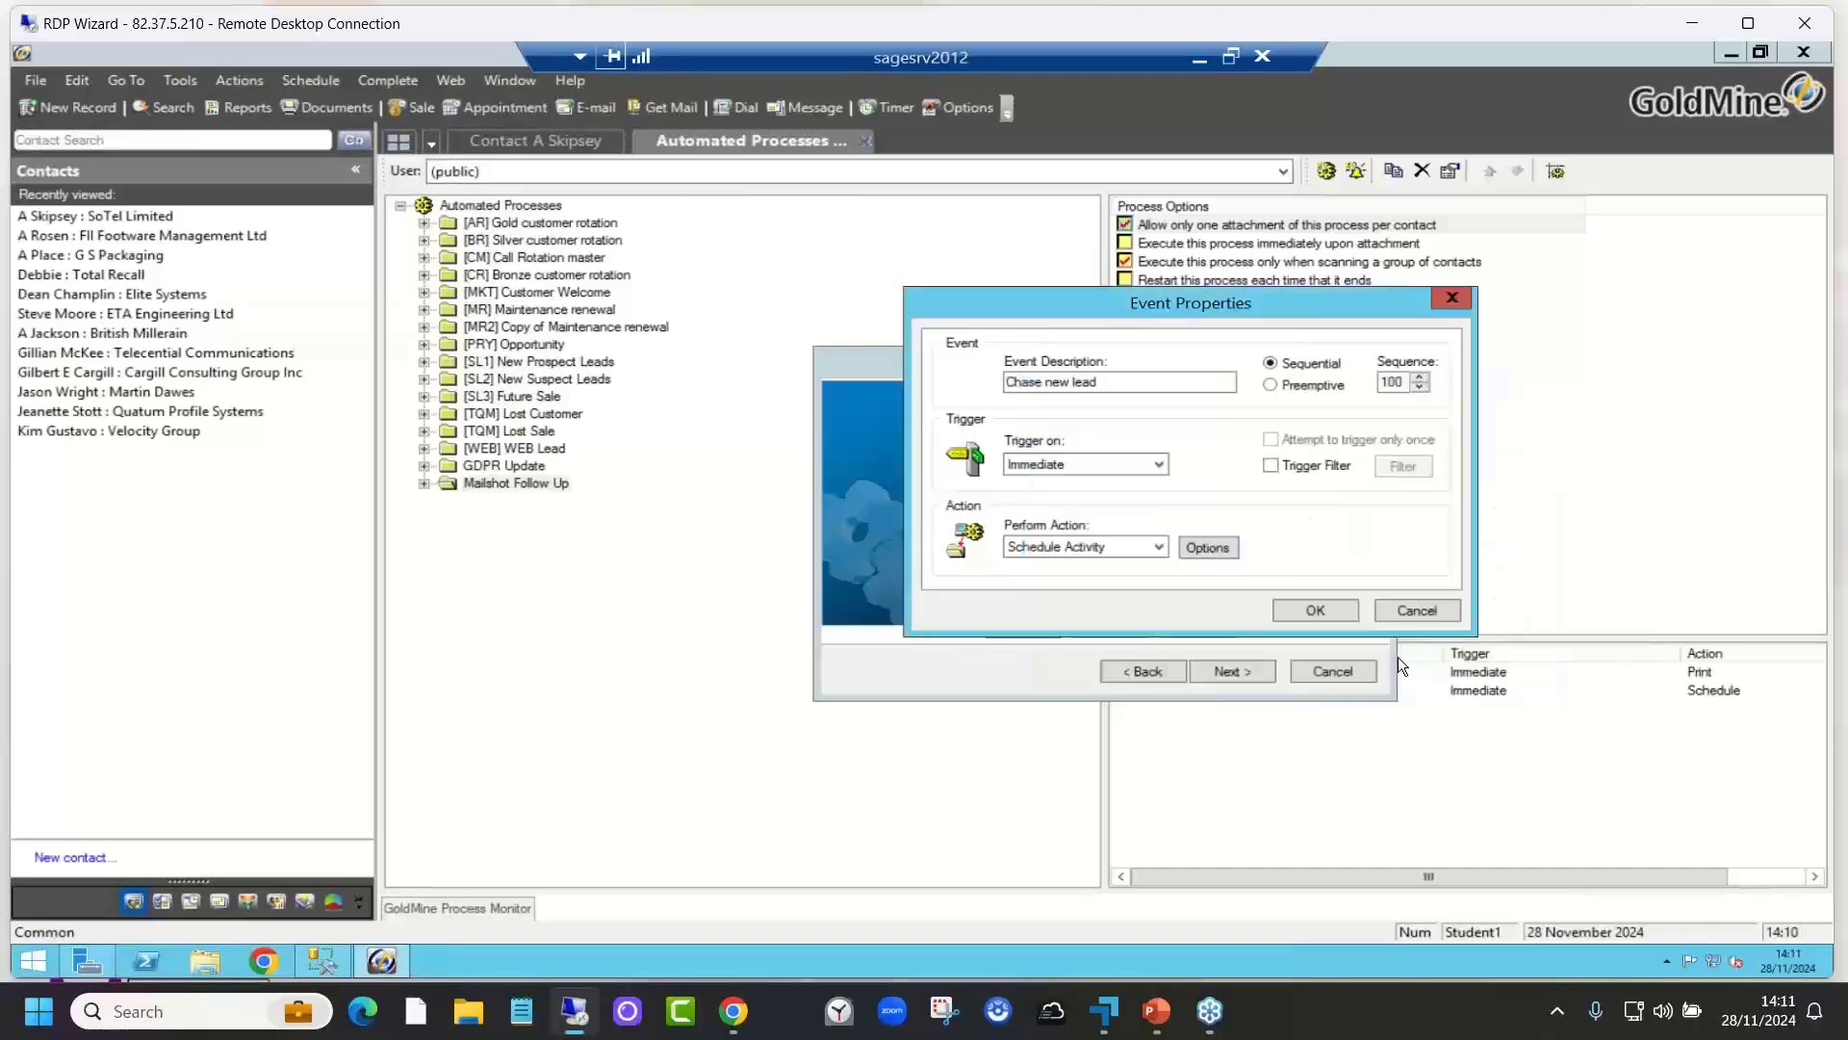
{"action": "left_click", "coordinate": [1334, 611]}
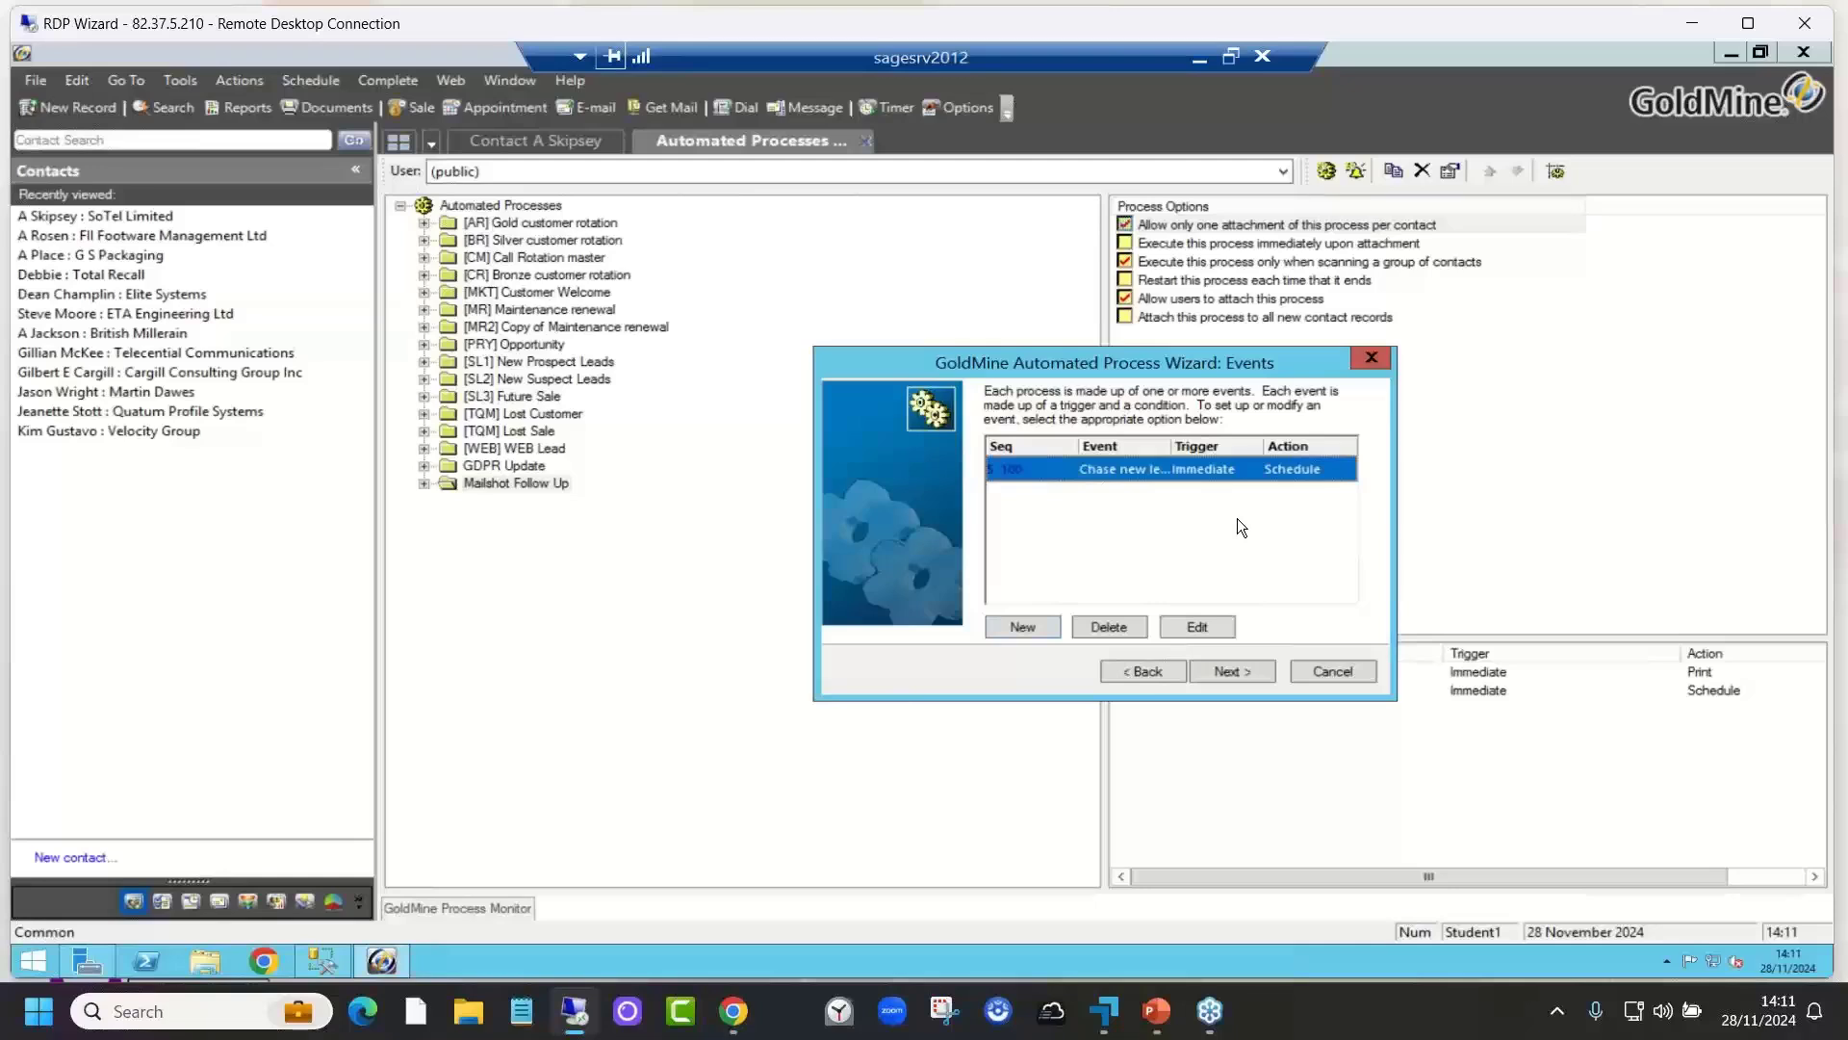
Step: Finish and save the New Lead process, then return to the SoTel Limited contact record
{"action": "left_click", "coordinate": [1232, 670]}
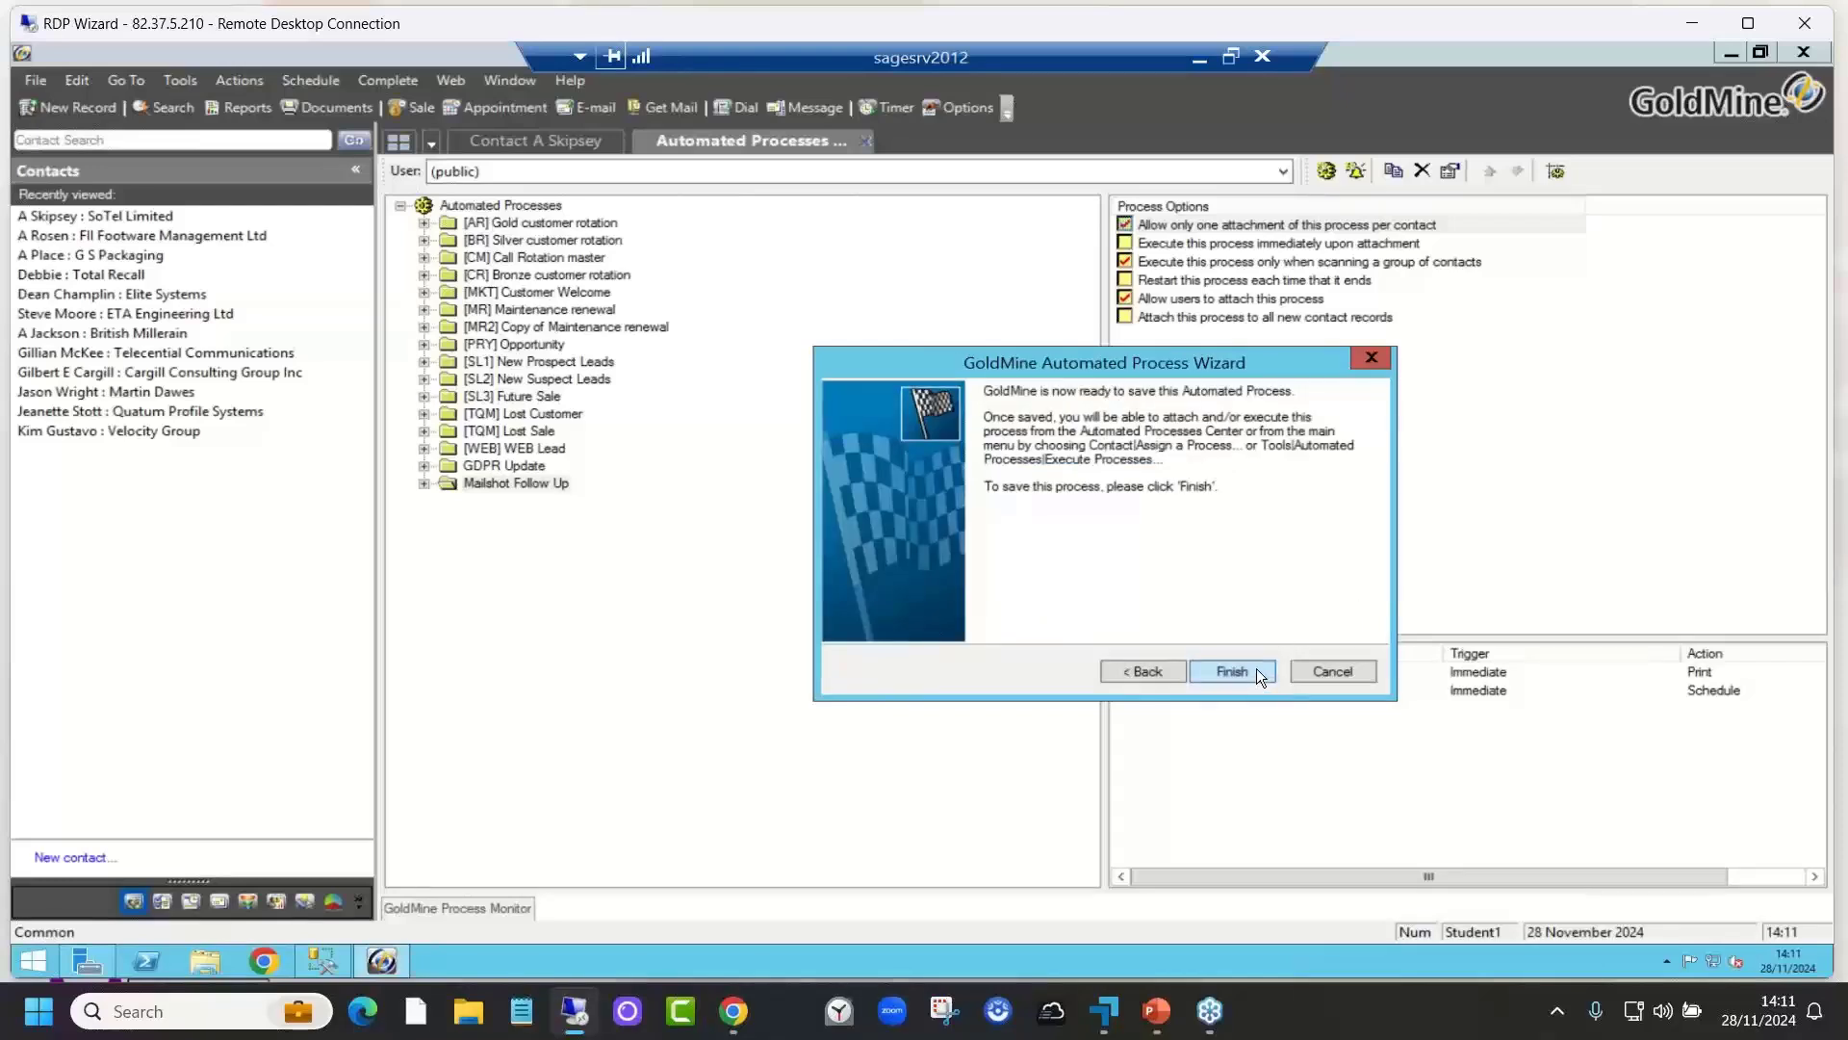
{"action": "left_click", "coordinate": [1256, 668]}
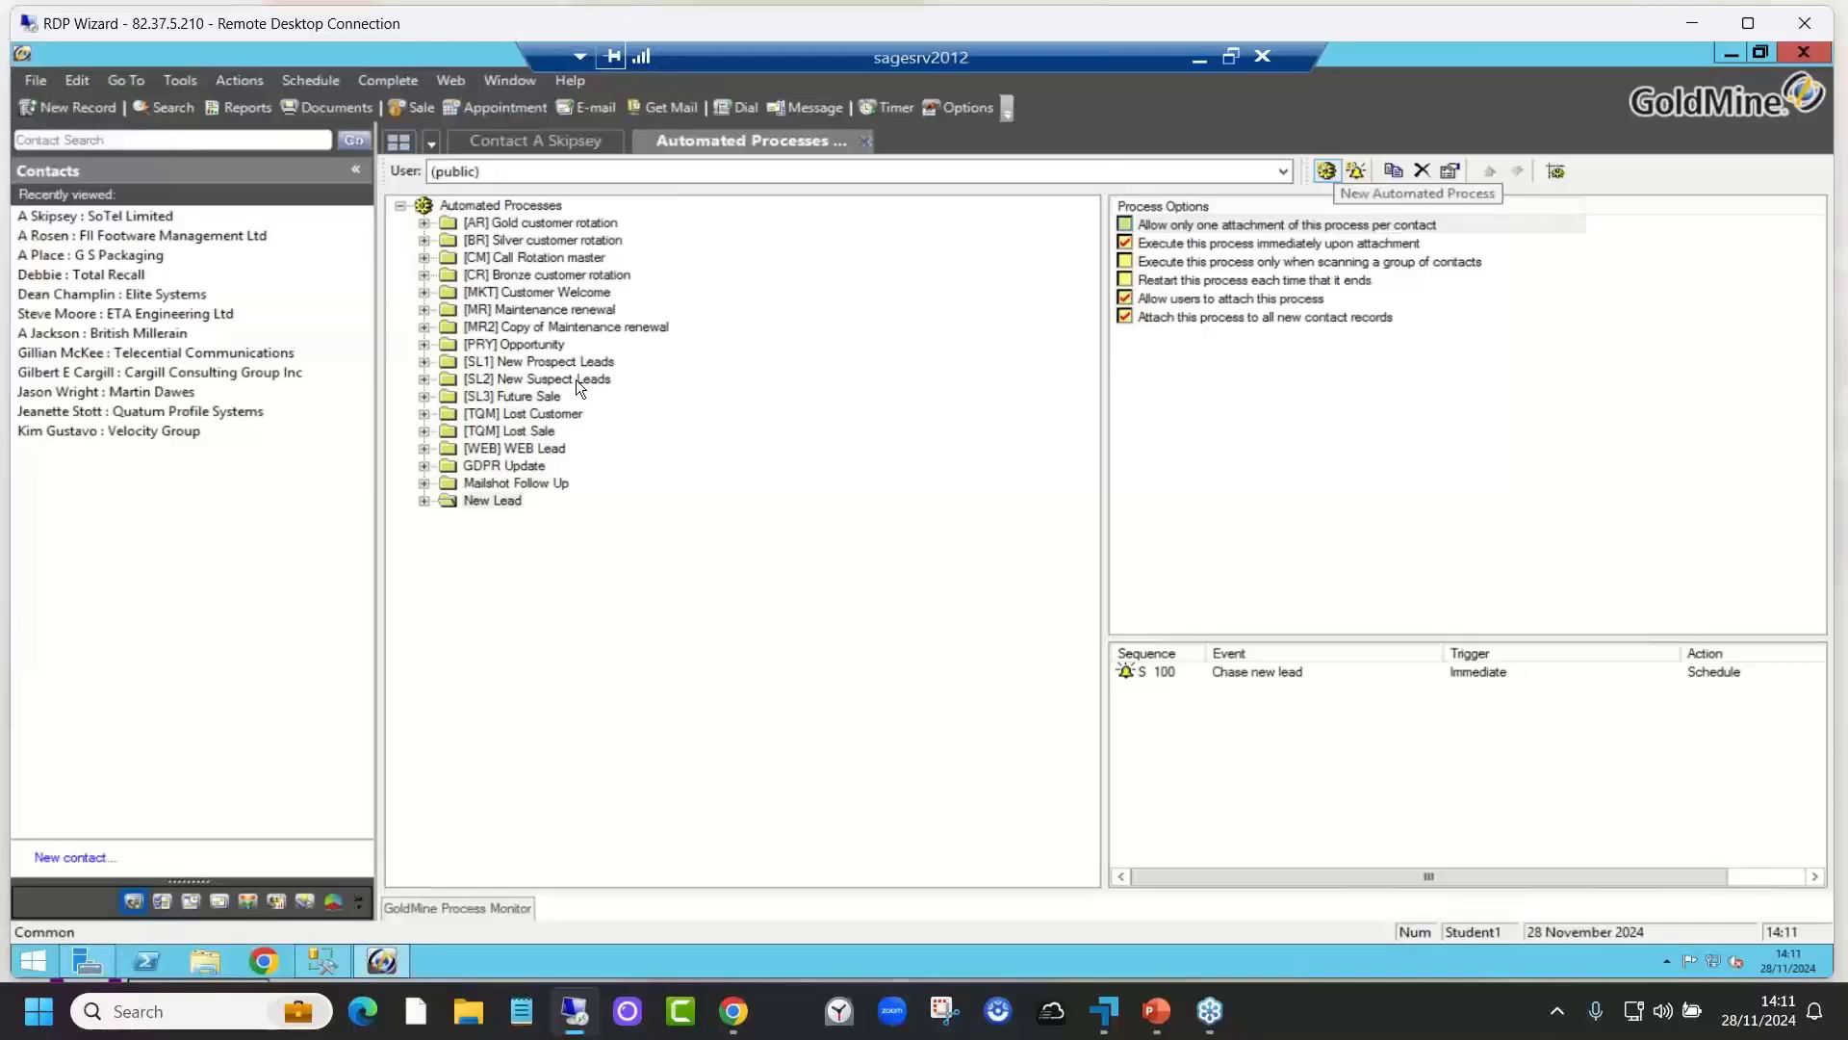
{"action": "left_click", "coordinate": [560, 140]}
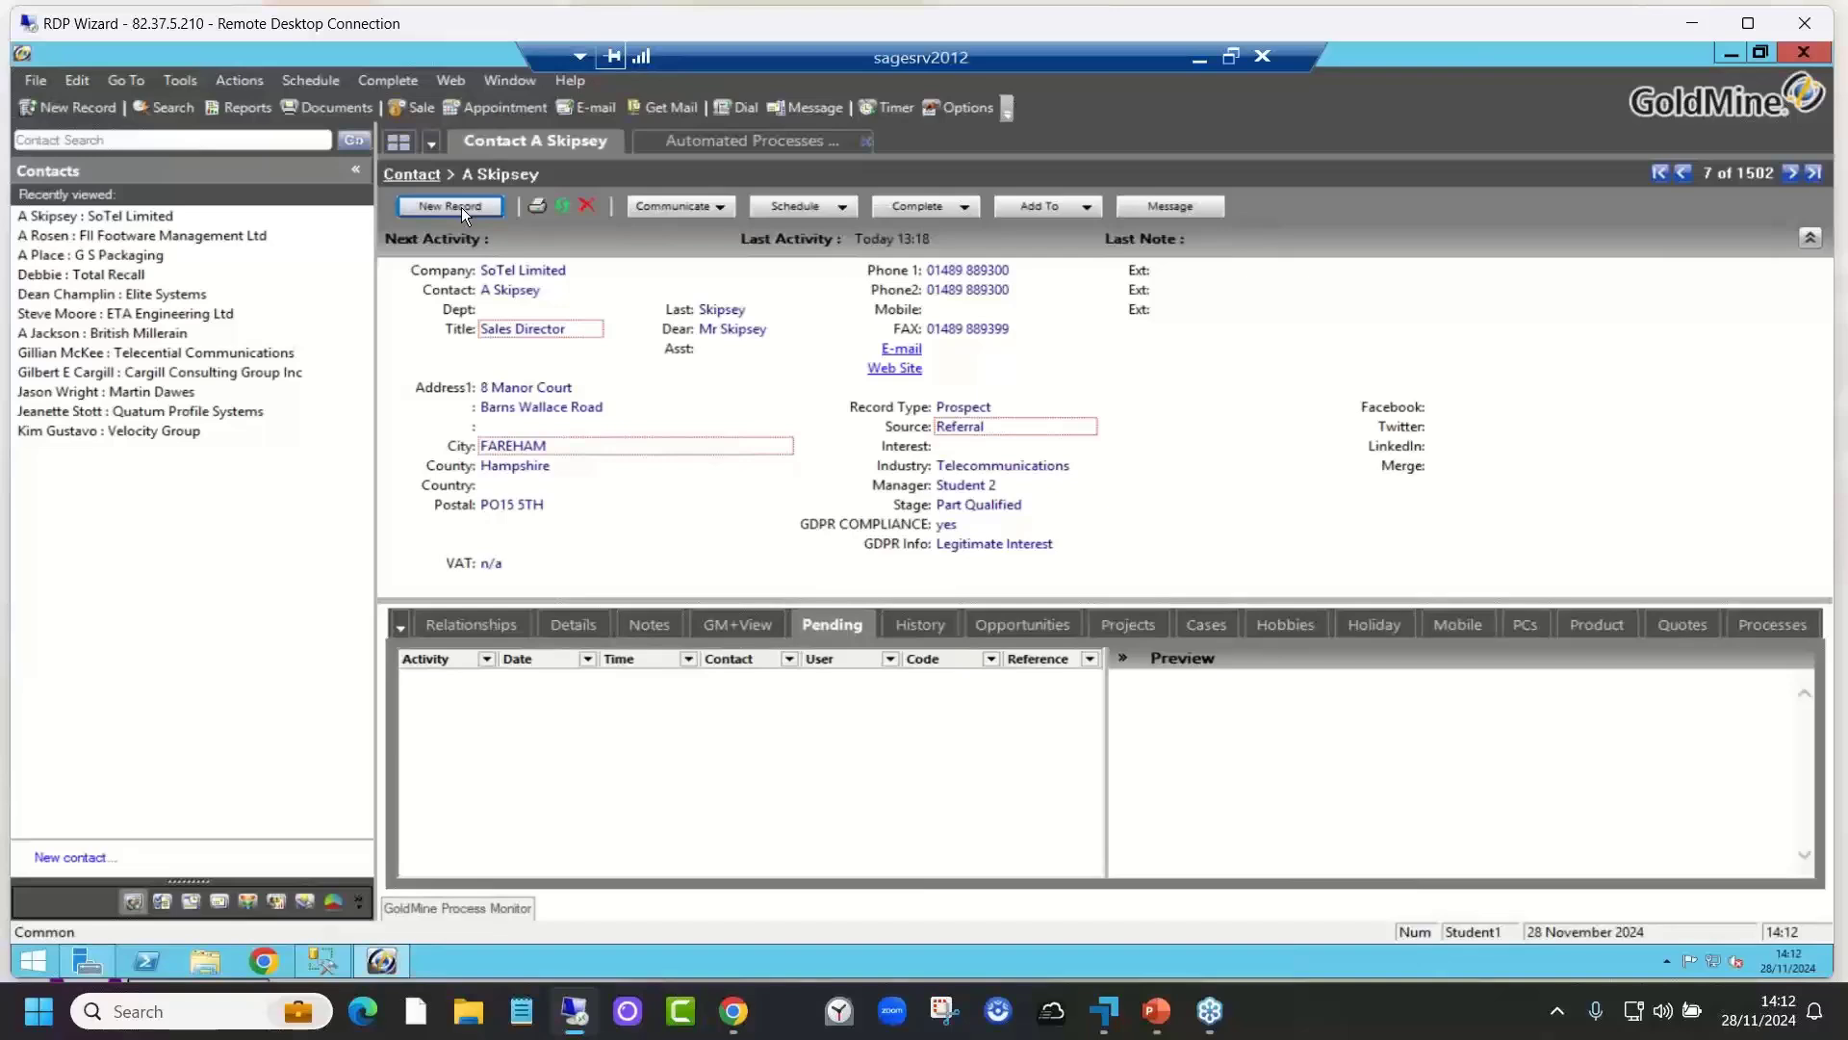
Step: Start a new contact record titled Administrator and enter the contact's name
{"action": "left_click", "coordinate": [50, 105]}
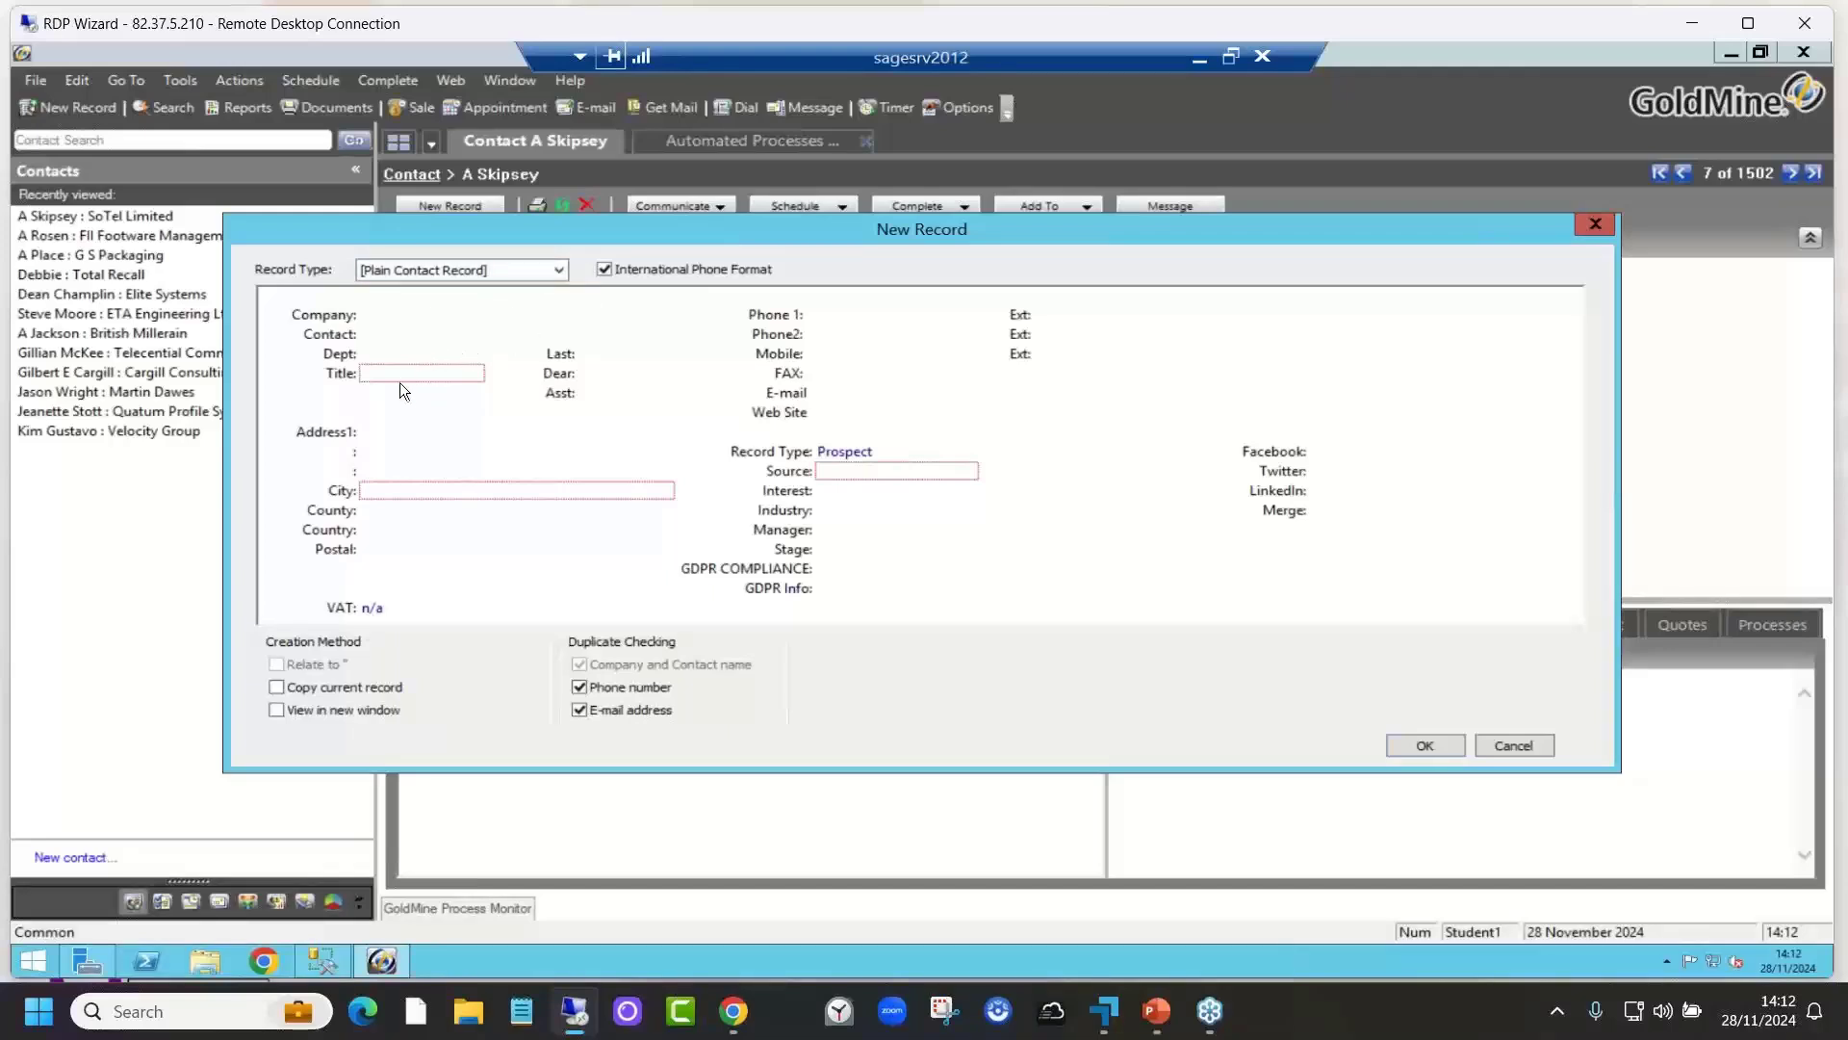
{"action": "left_click", "coordinate": [466, 380]}
{"action": "double_click", "coordinate": [546, 418]}
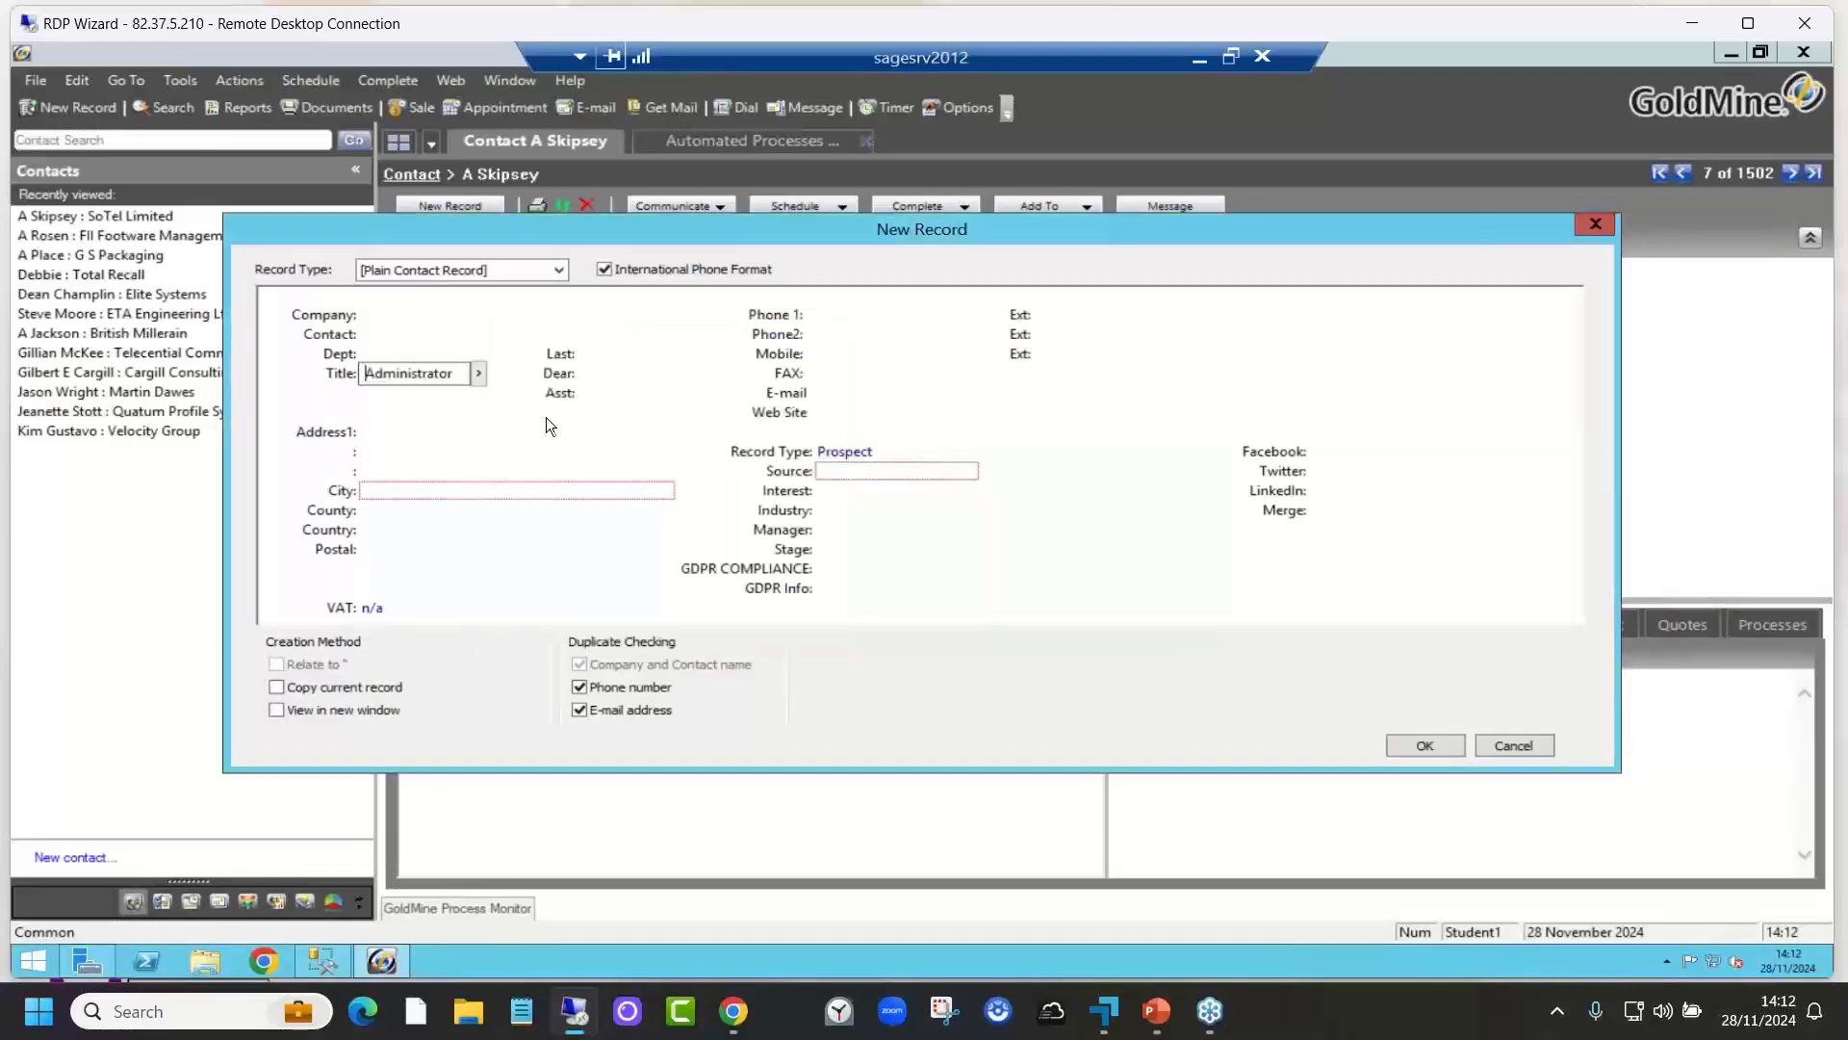
{"action": "left_click", "coordinate": [400, 335]}
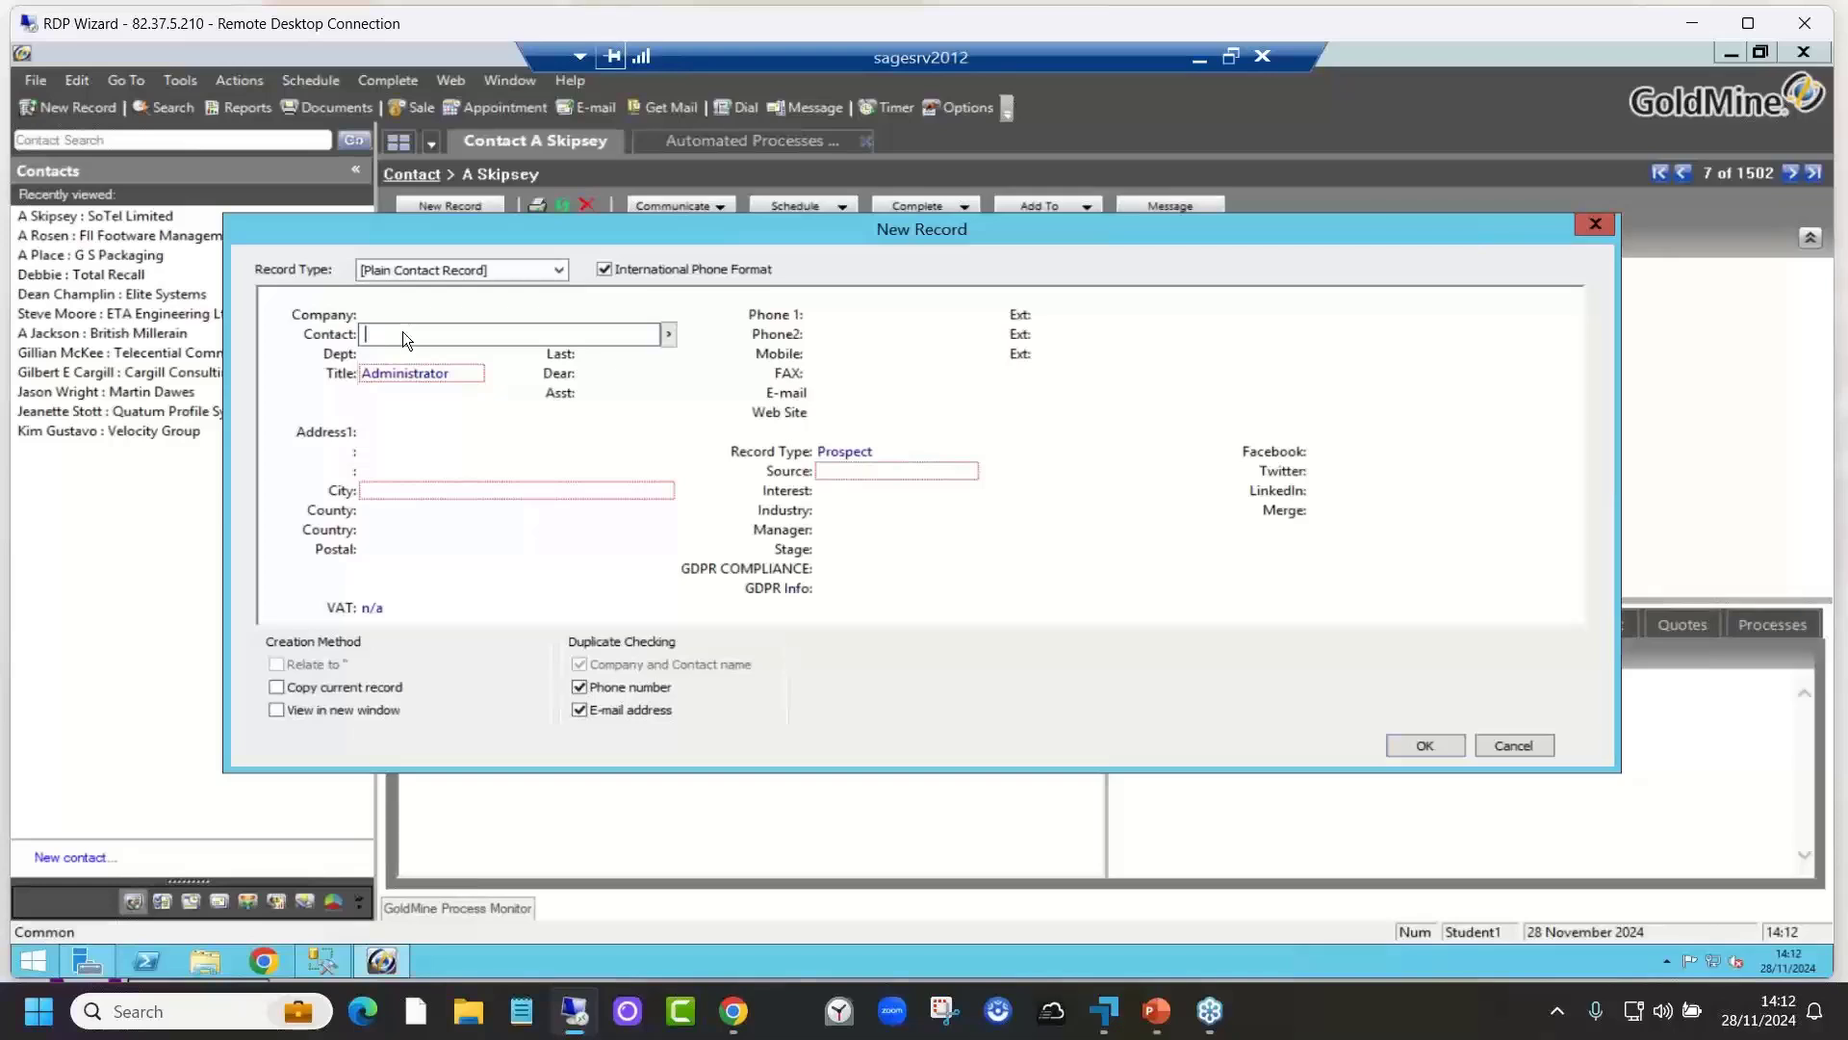
{"action": "left_click", "coordinate": [457, 492]}
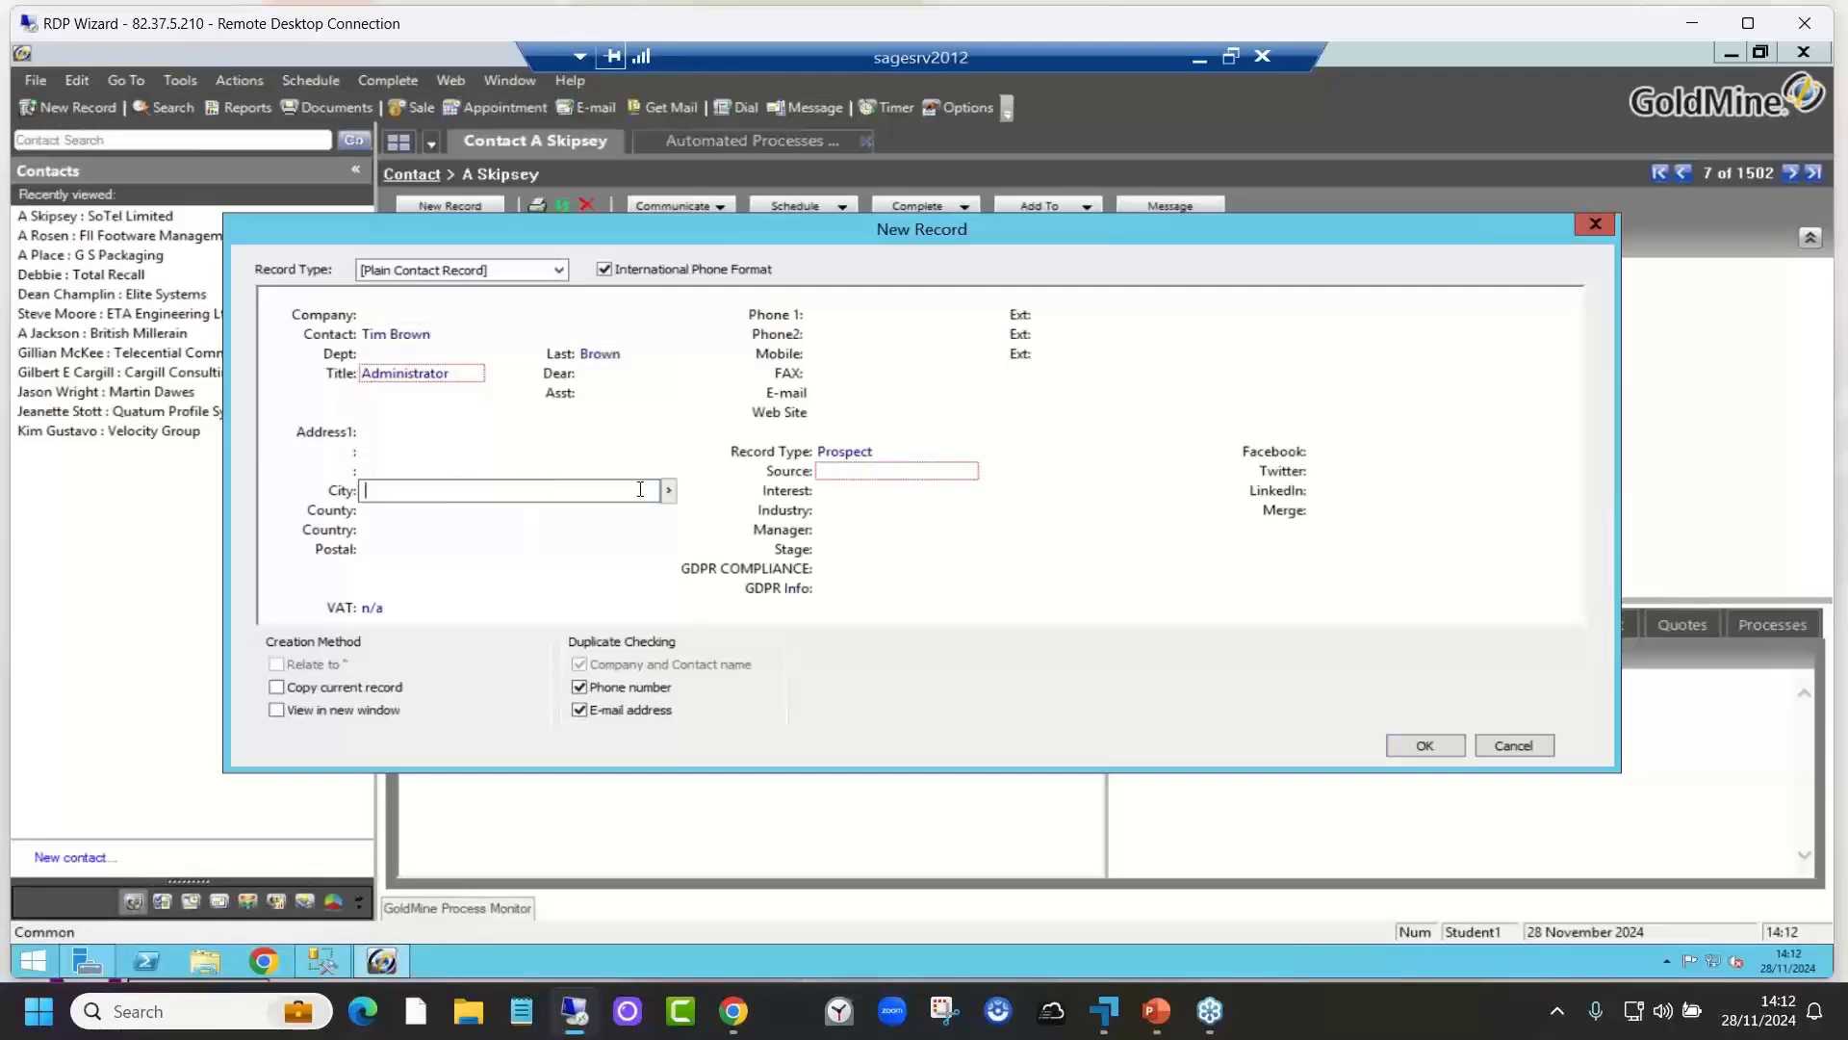
Step: Set the new contact's city to Abergavenny and source to Marketing Campaign
{"action": "left_click", "coordinate": [667, 490]}
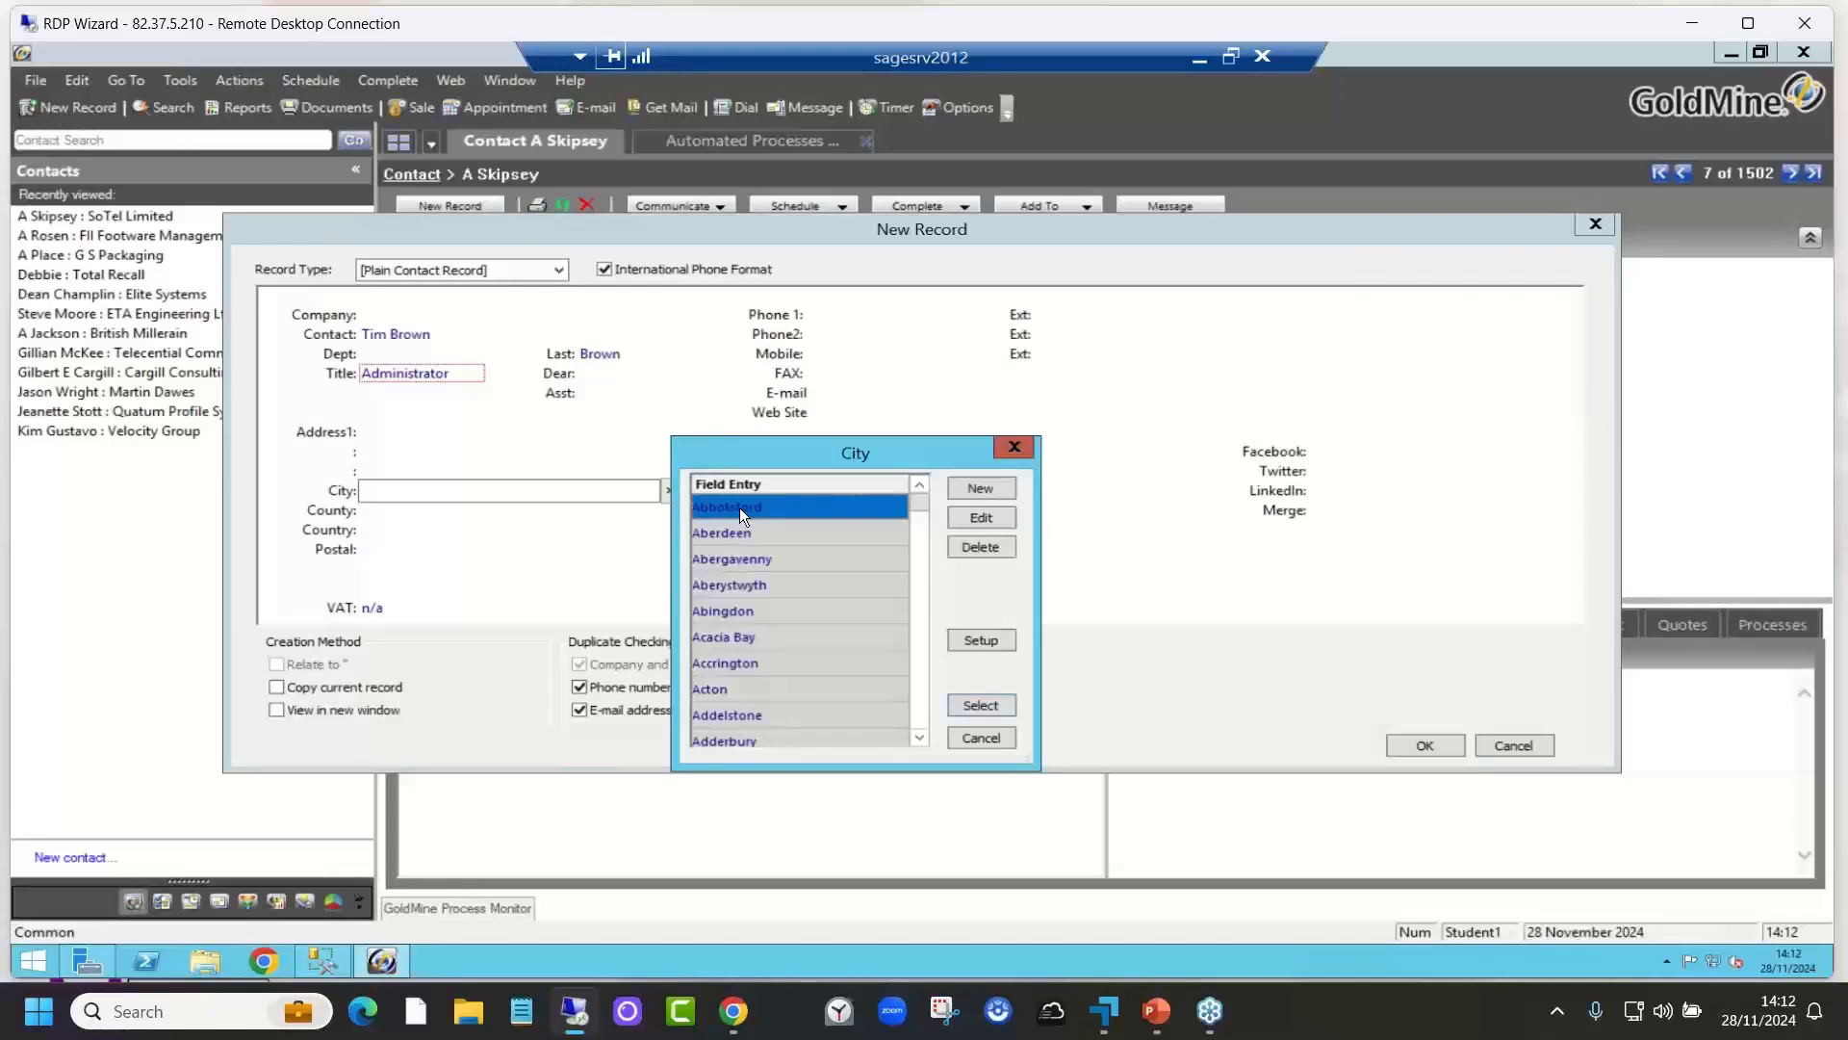
{"action": "double_click", "coordinate": [741, 559]}
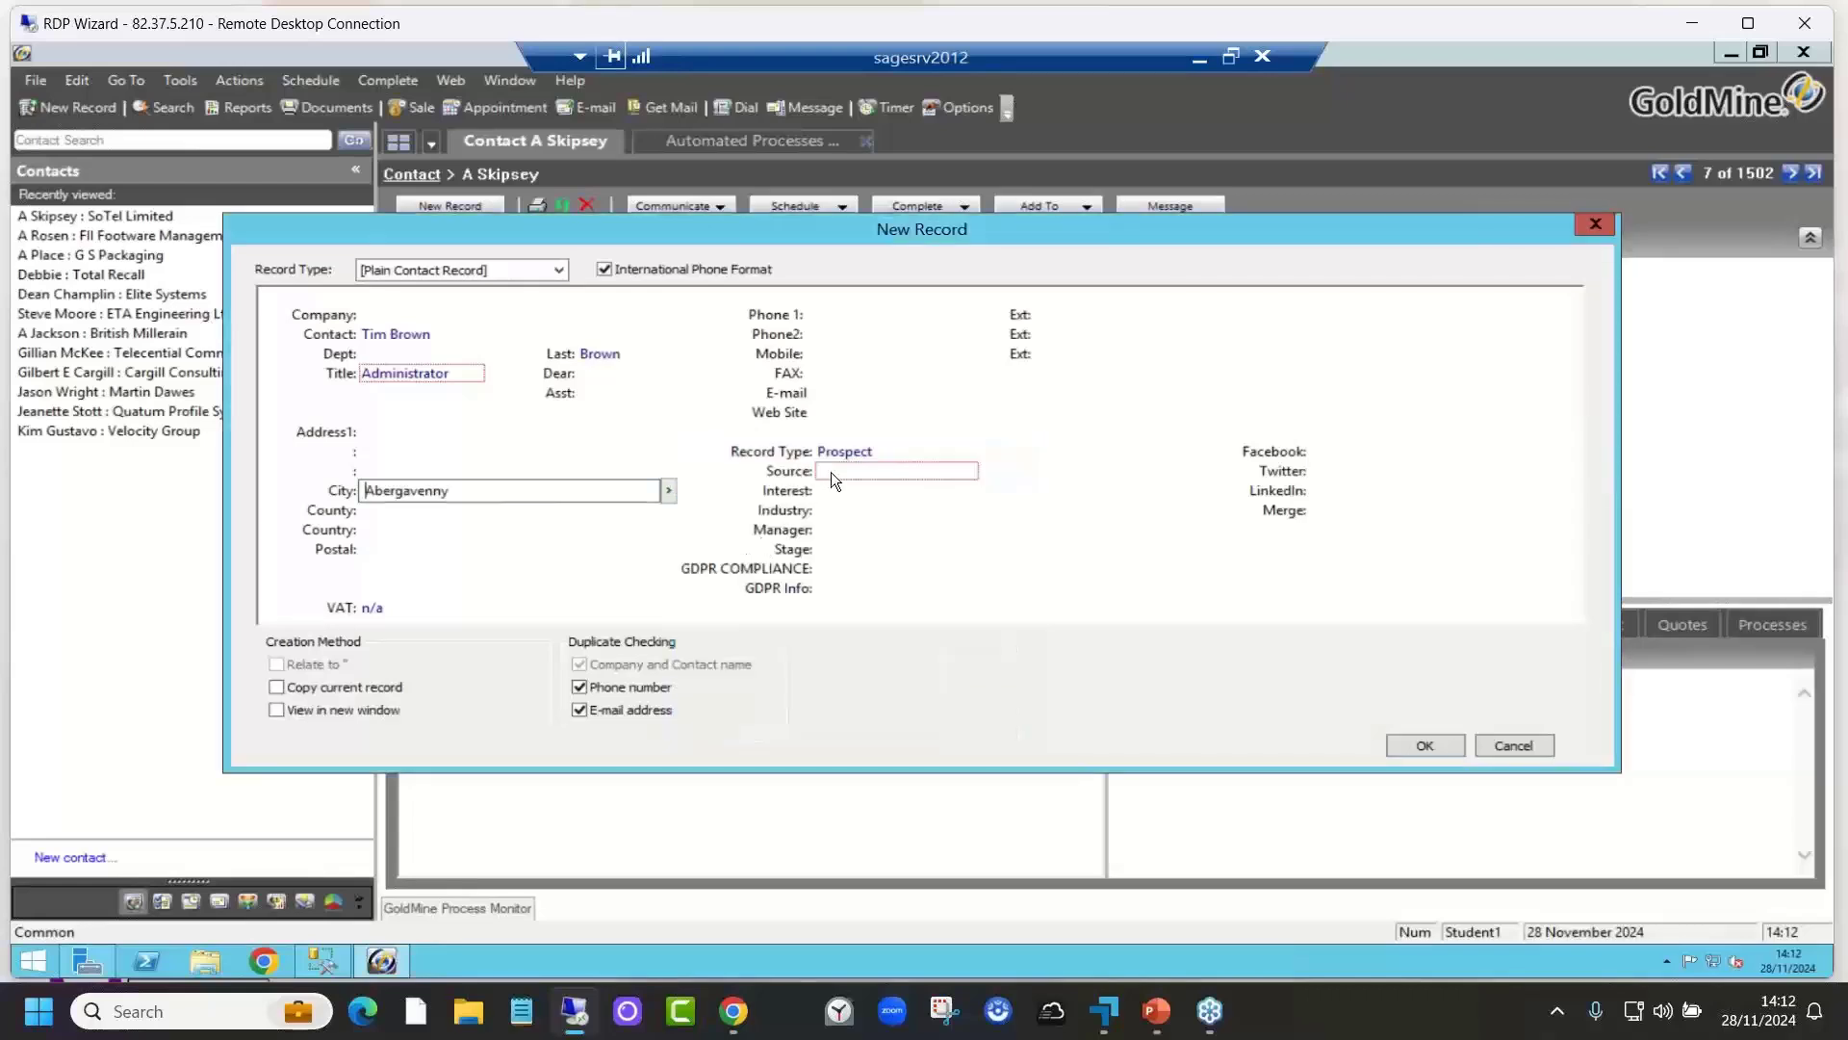
{"action": "left_click", "coordinate": [933, 472]}
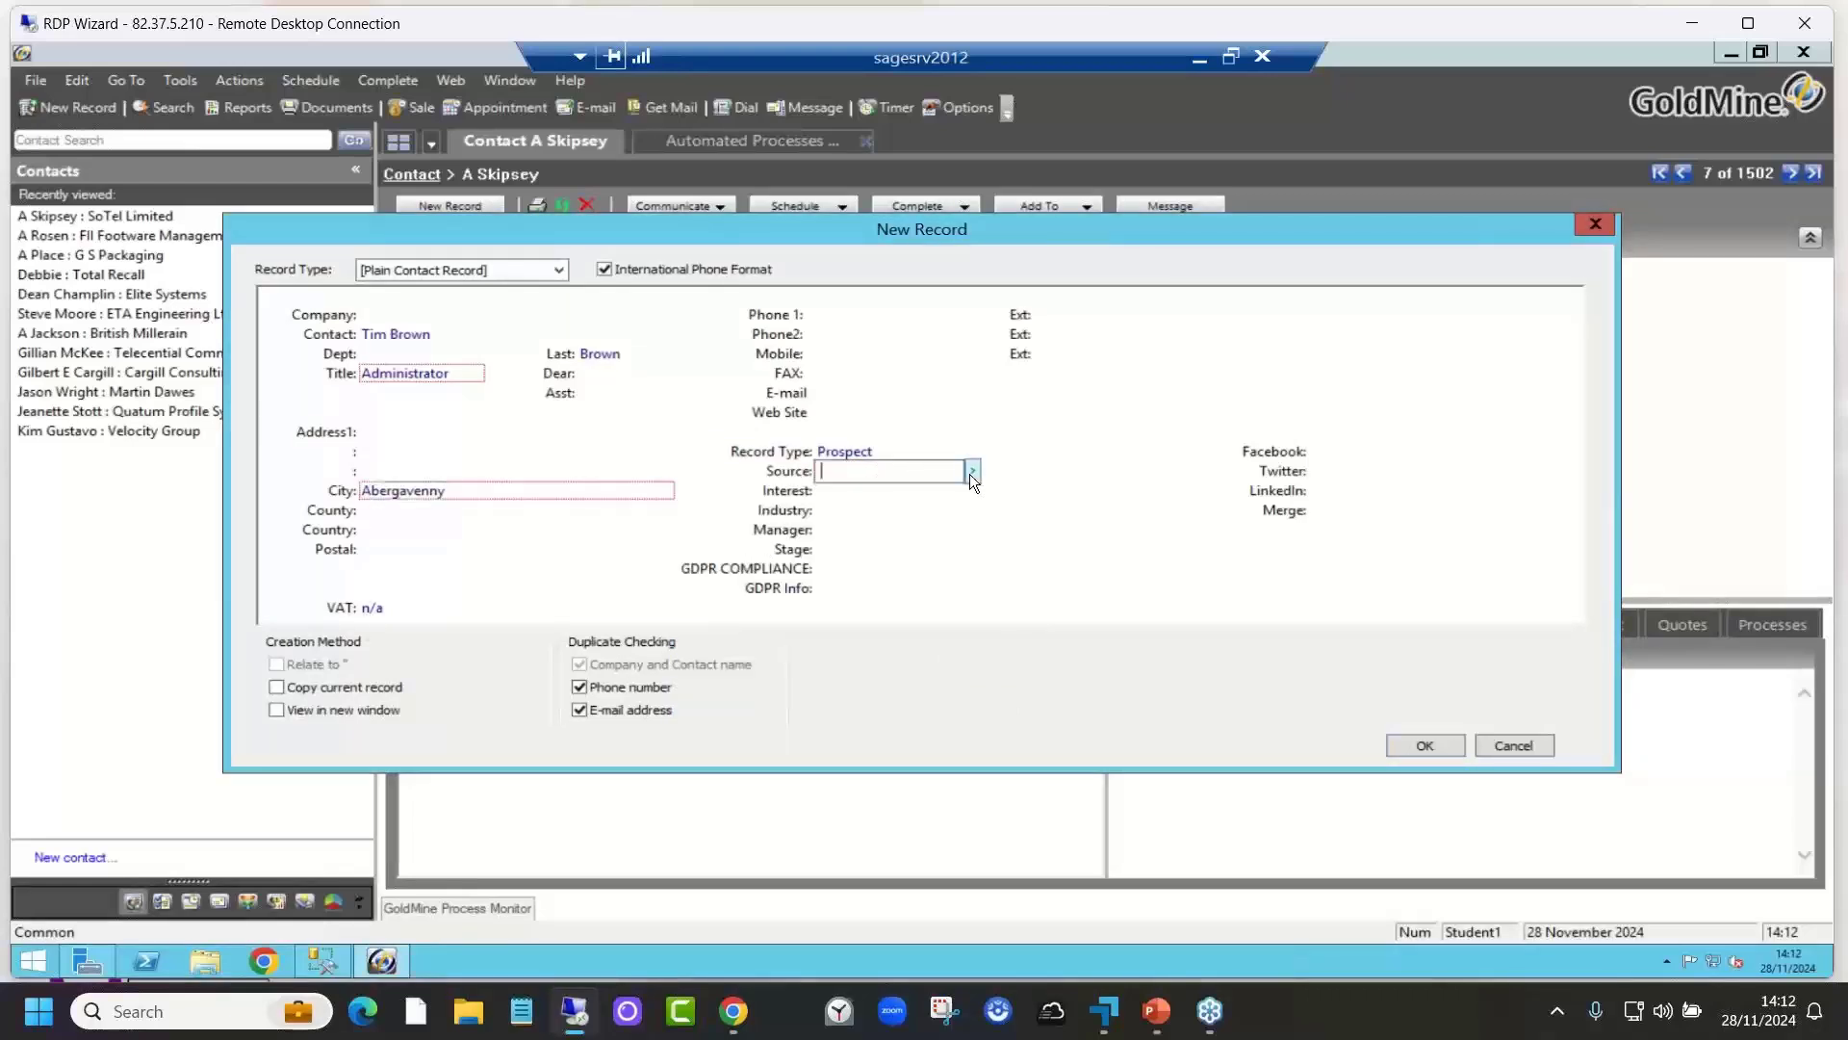
{"action": "left_click", "coordinate": [970, 471]}
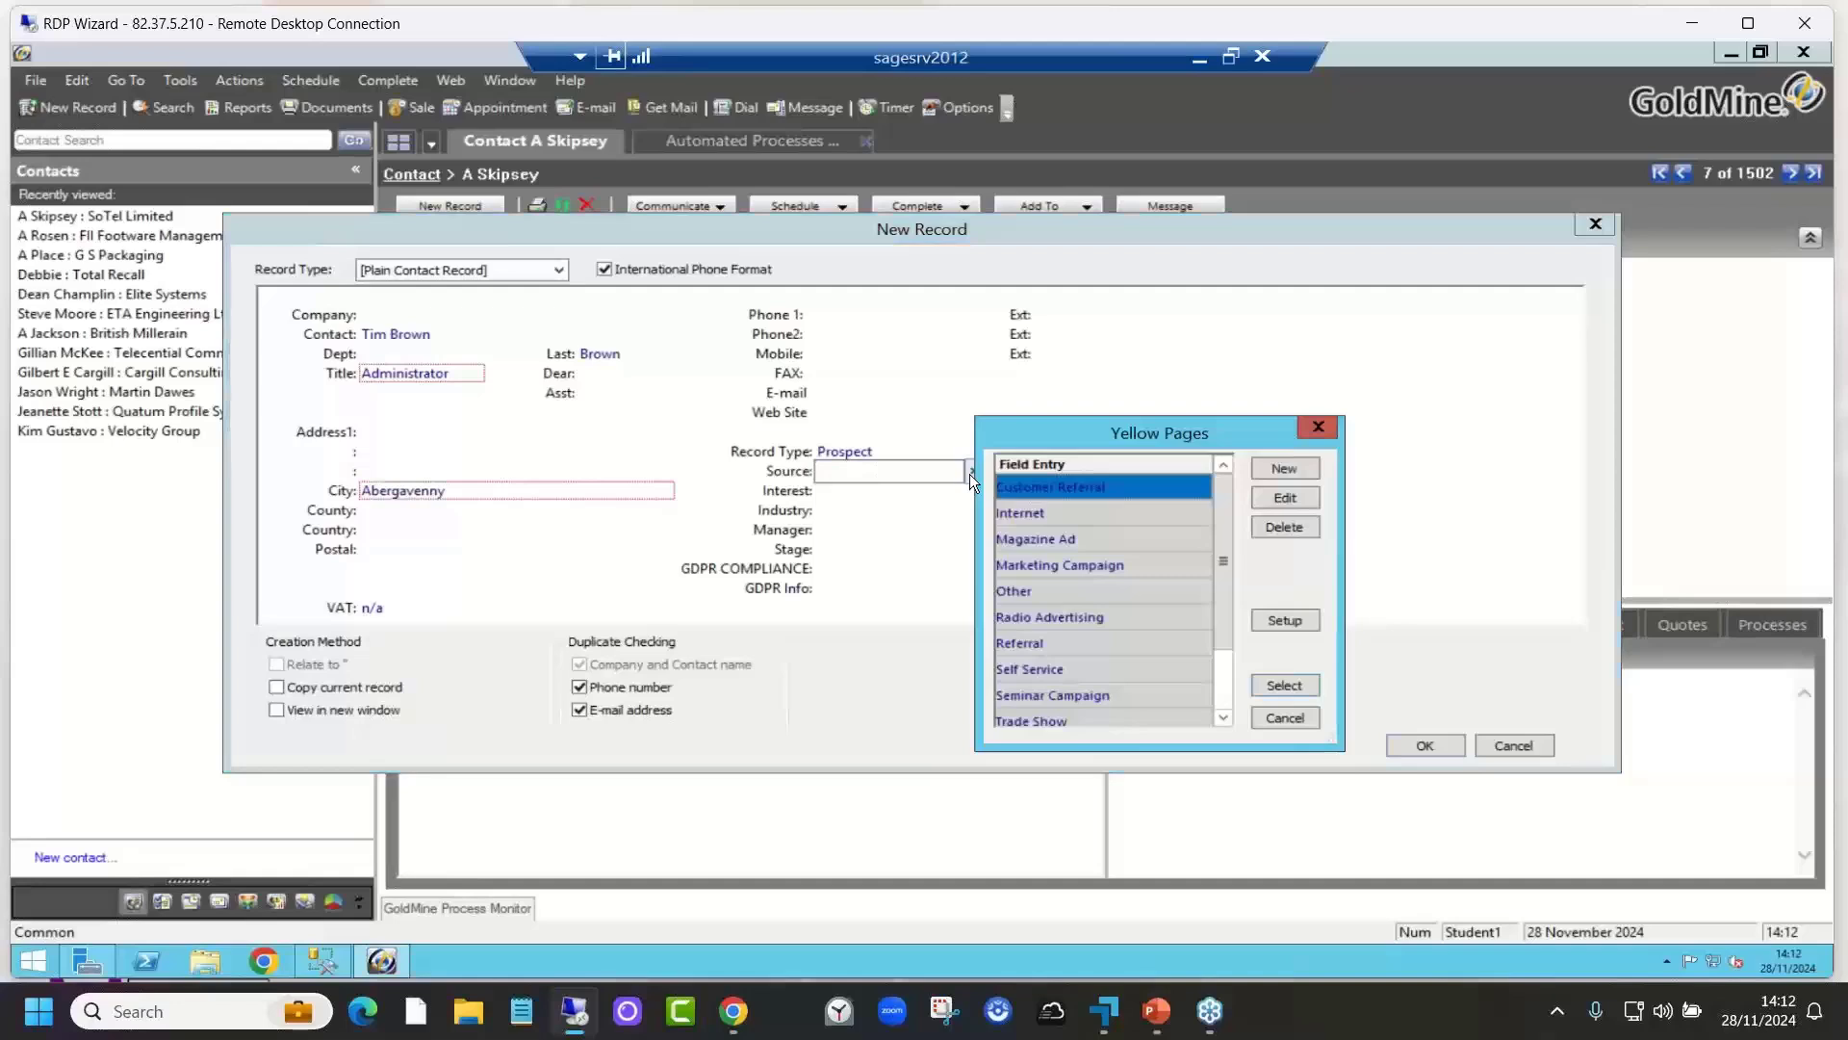
{"action": "double_click", "coordinate": [1022, 568]}
{"action": "left_click", "coordinate": [798, 488]}
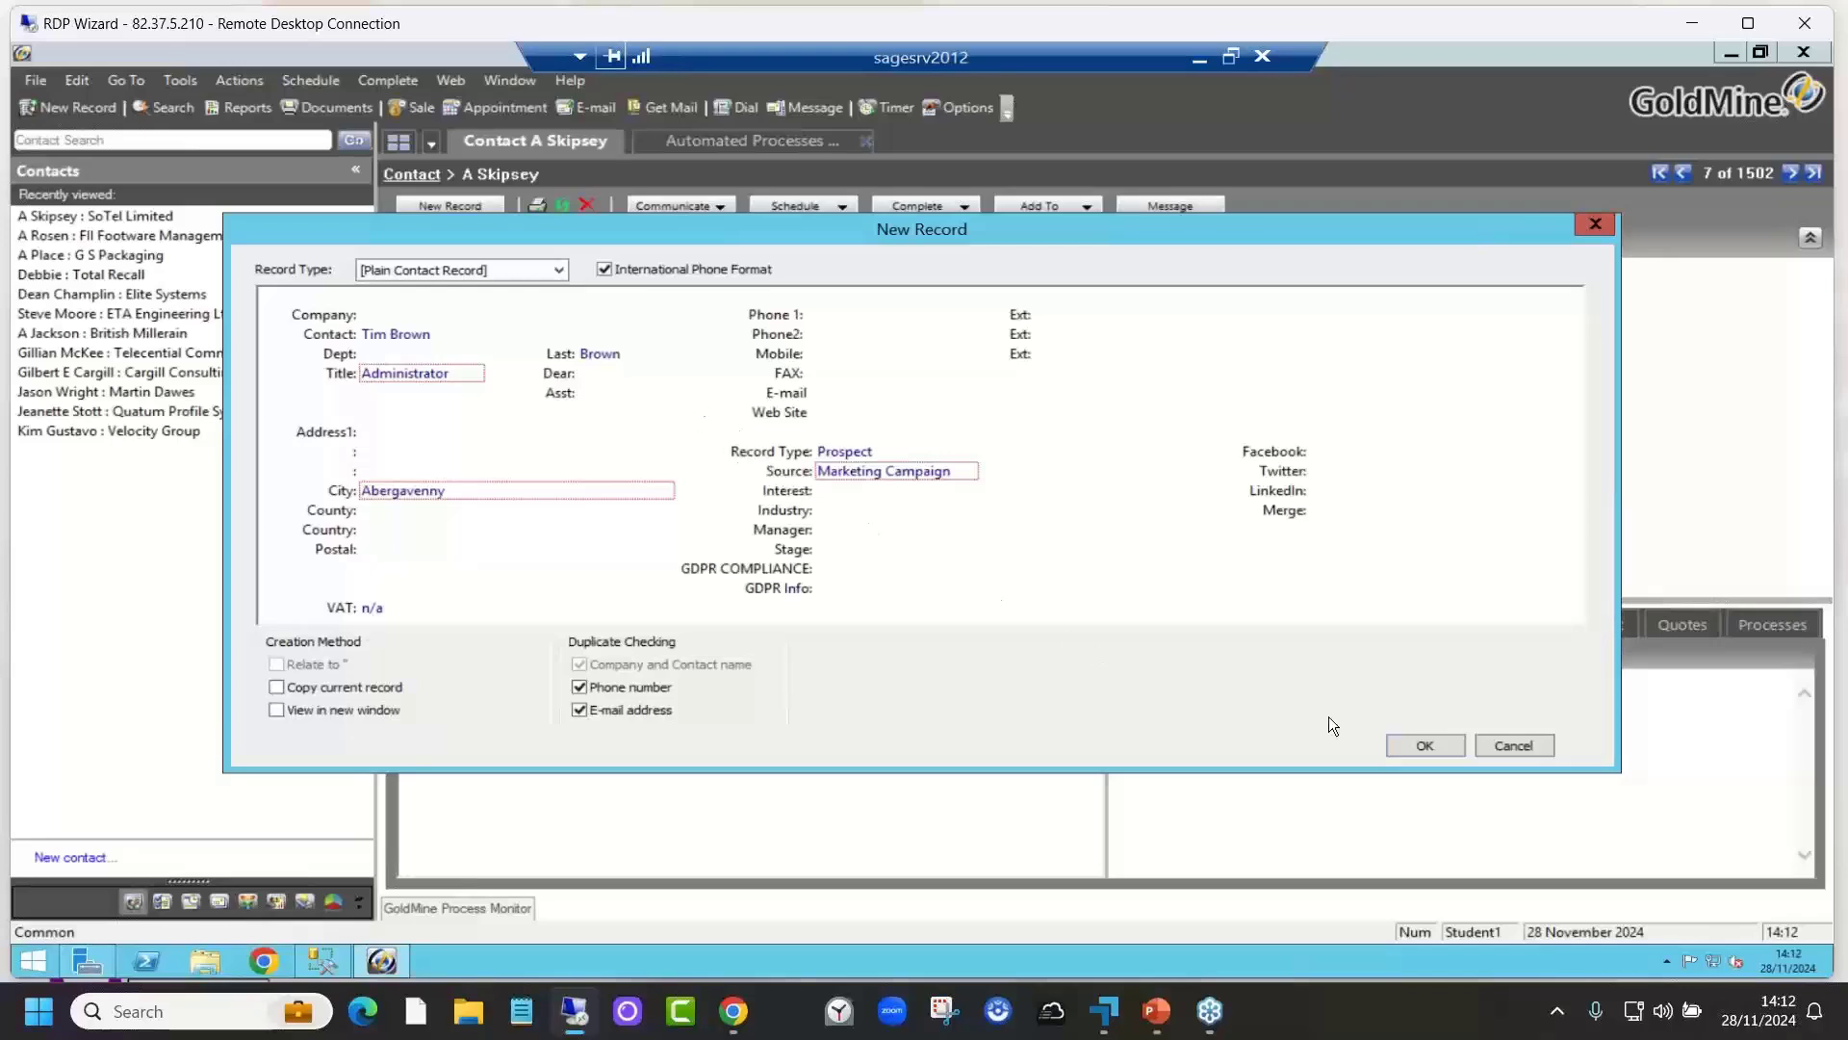
Step: Save the contact and collapse the preview to see the pending 'Chase new lead' call due 02/12/2024
{"action": "left_click", "coordinate": [1425, 744]}
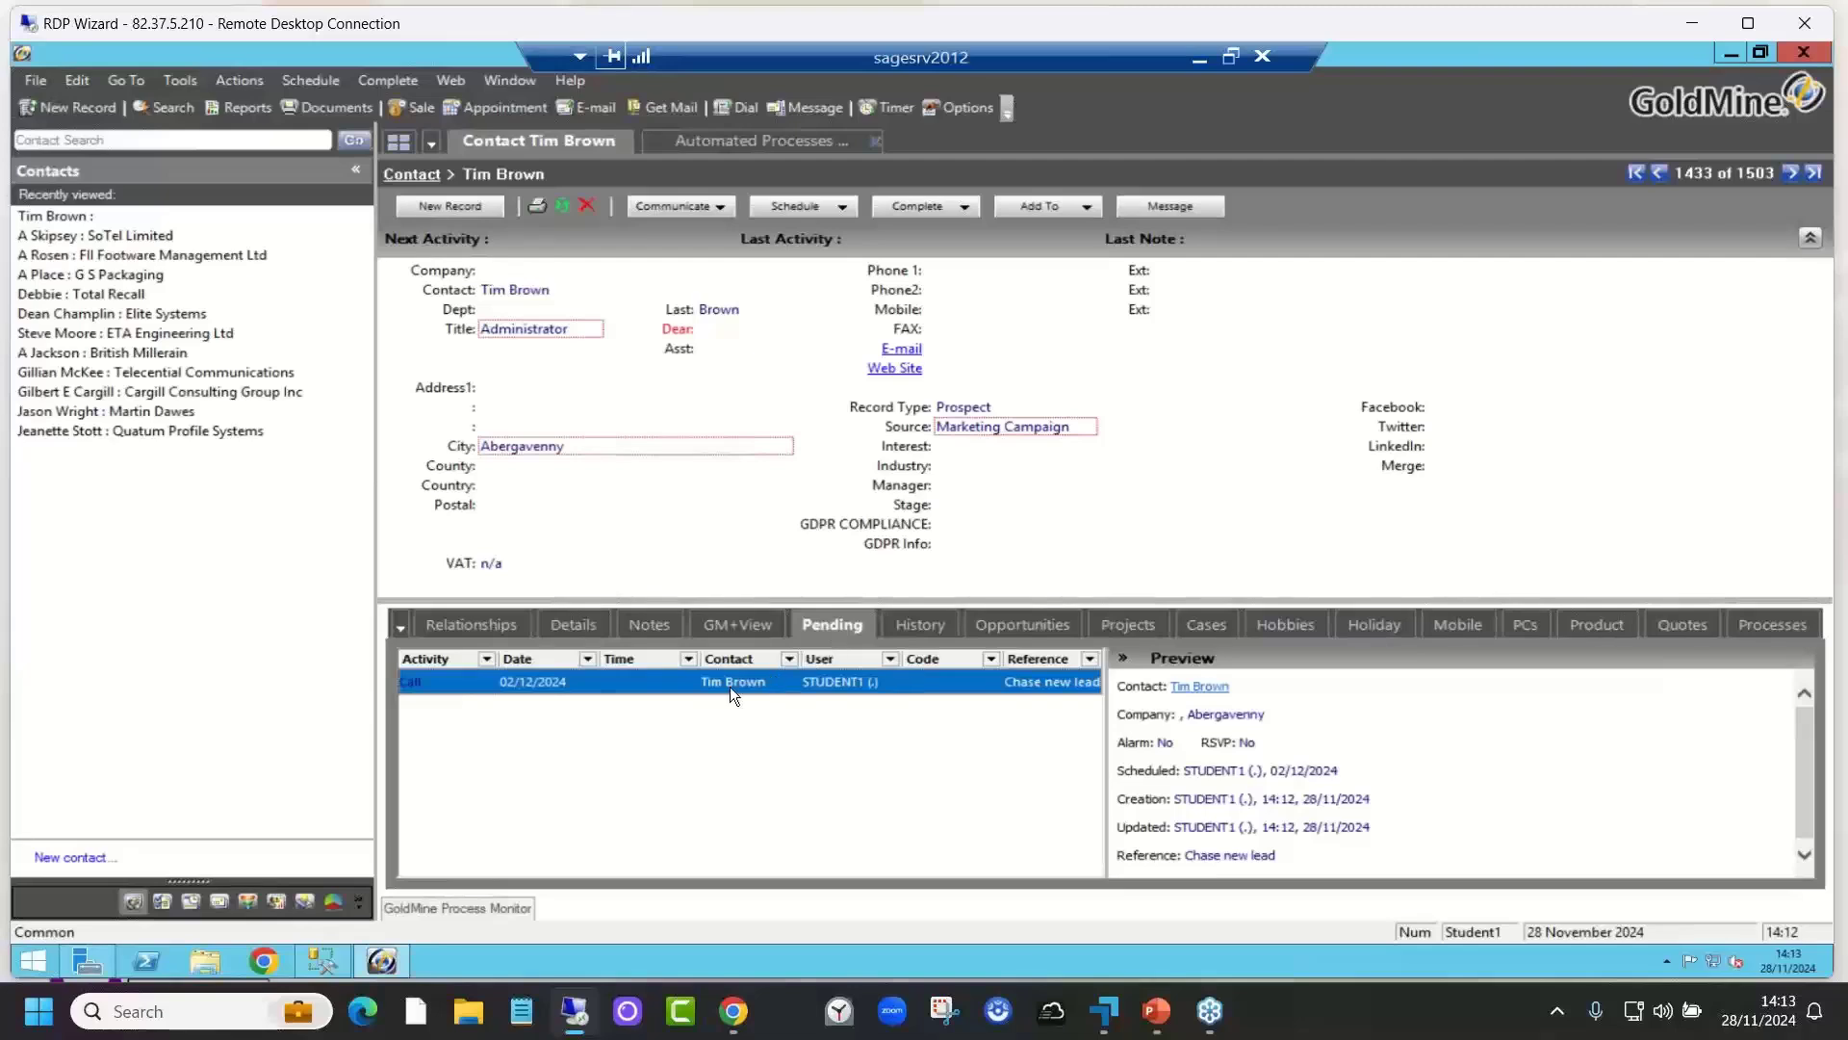
{"action": "left_click", "coordinate": [1122, 658]}
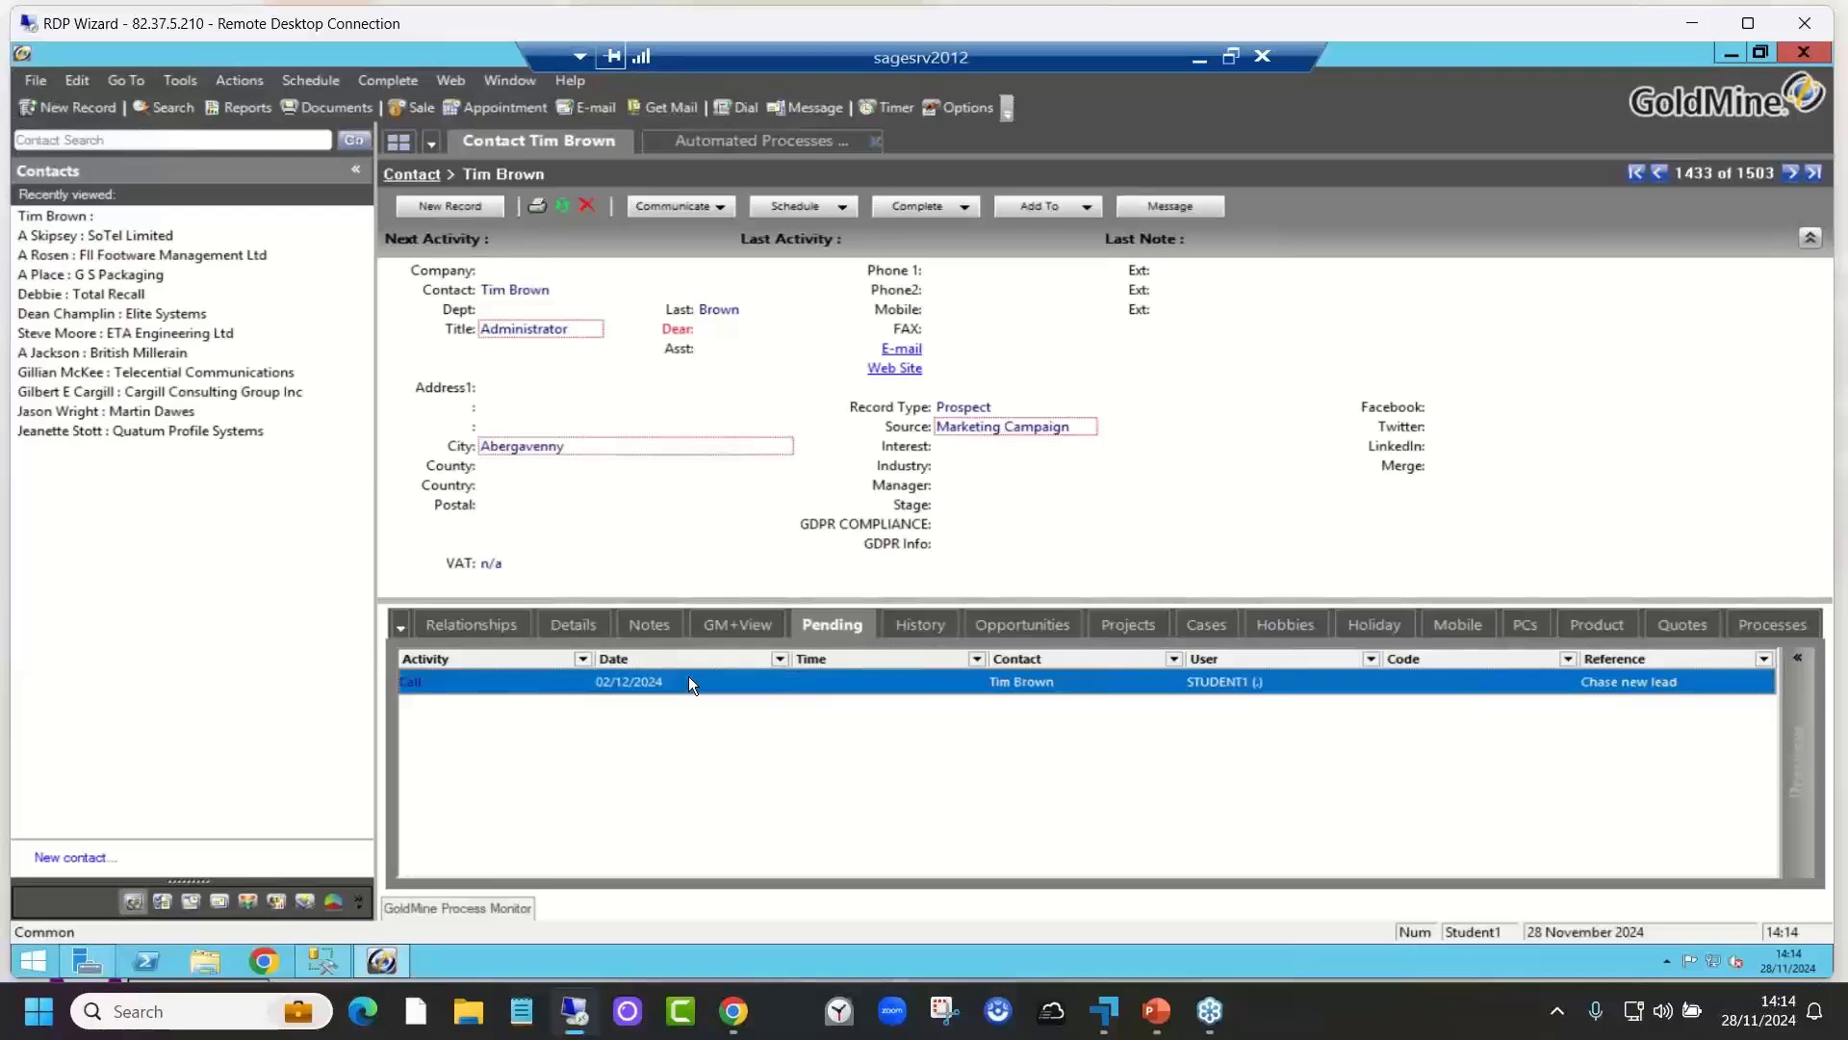
{"action": "mouse_move", "coordinate": [1831, 974]}
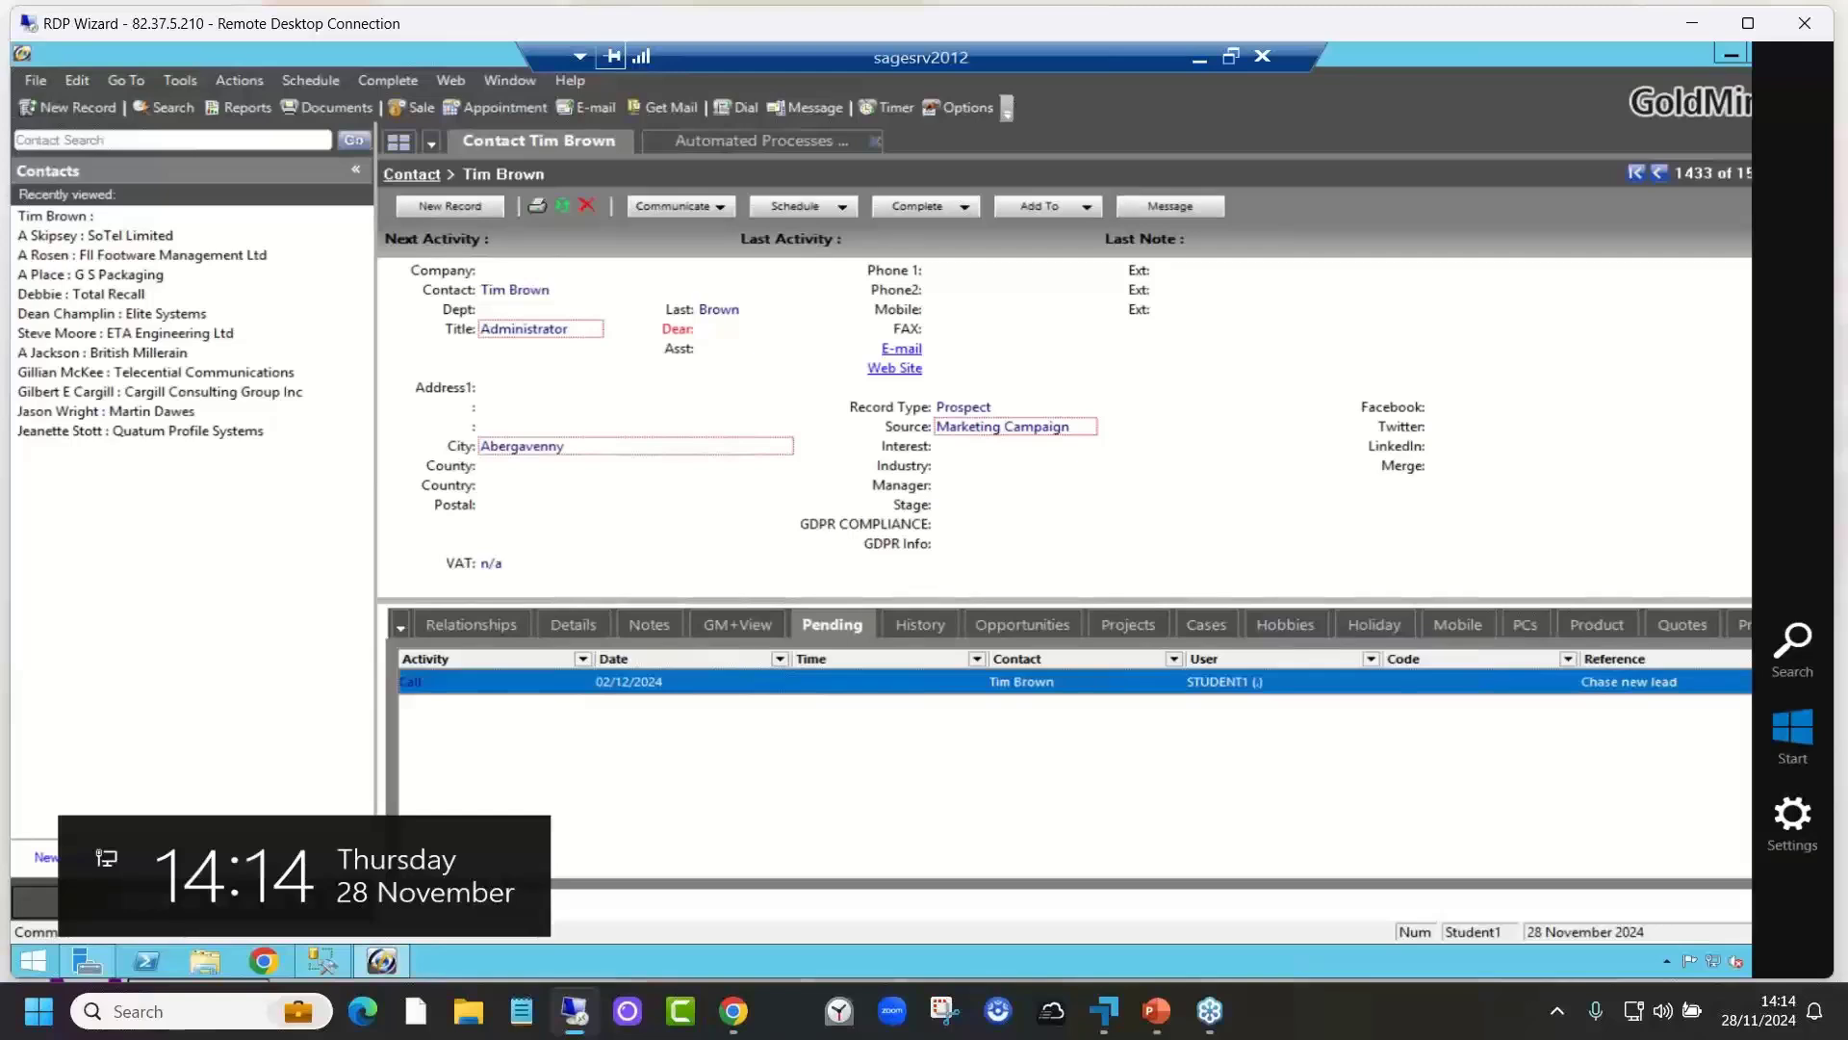